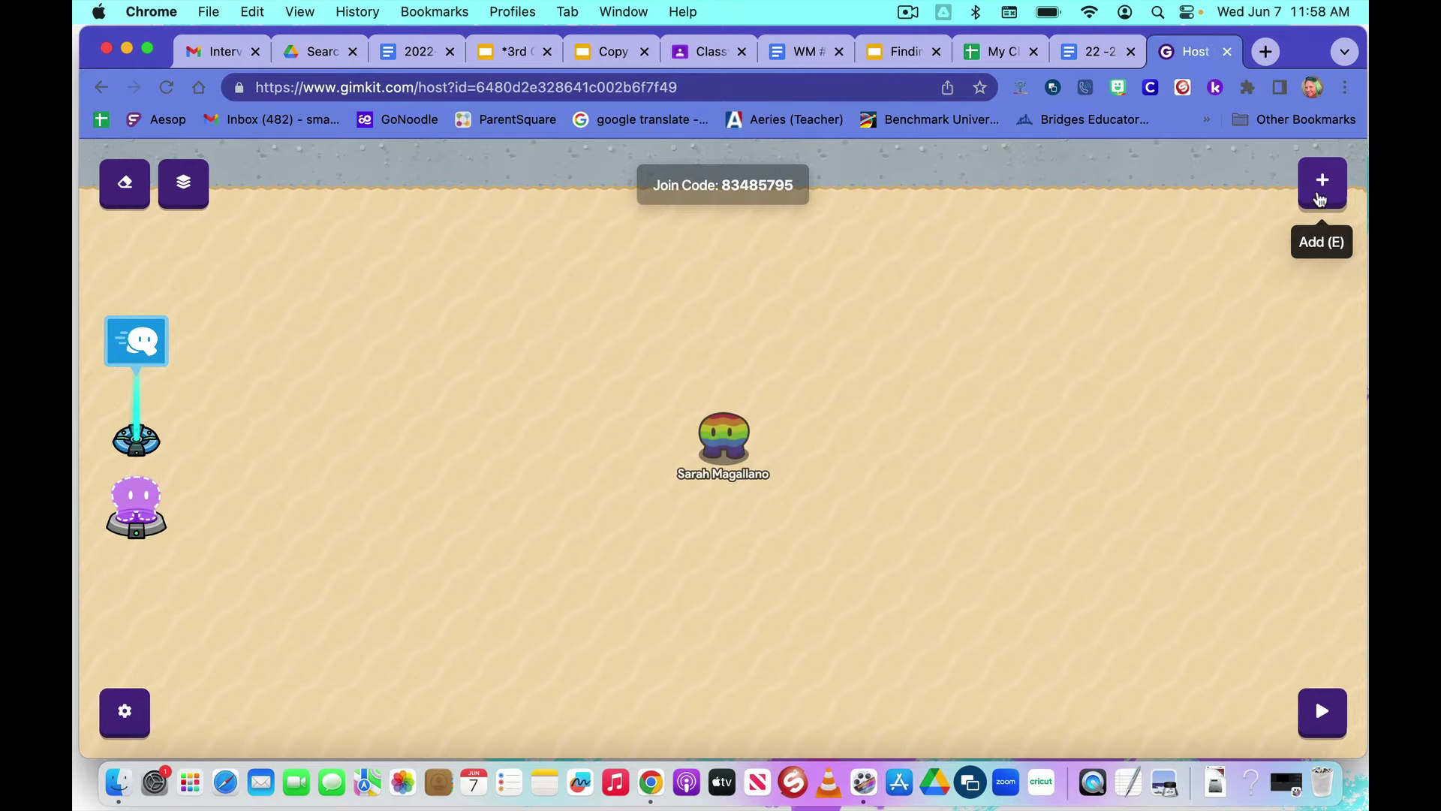
# Step: Add a Questioner device on the open sand just above the character, near the map's lower-right corner
pyautogui.press('Right')
pyautogui.press('Down')
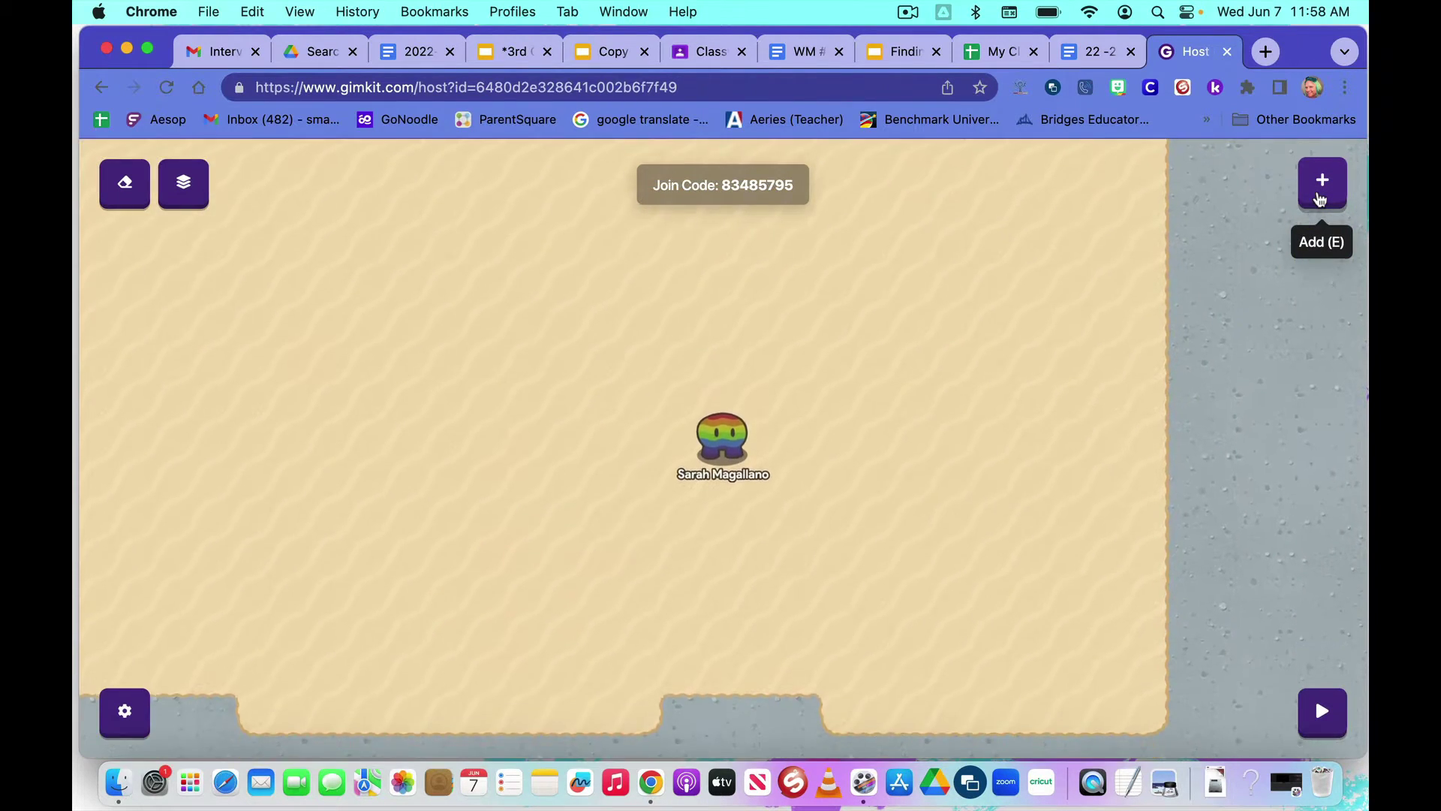
pyautogui.click(1323, 185)
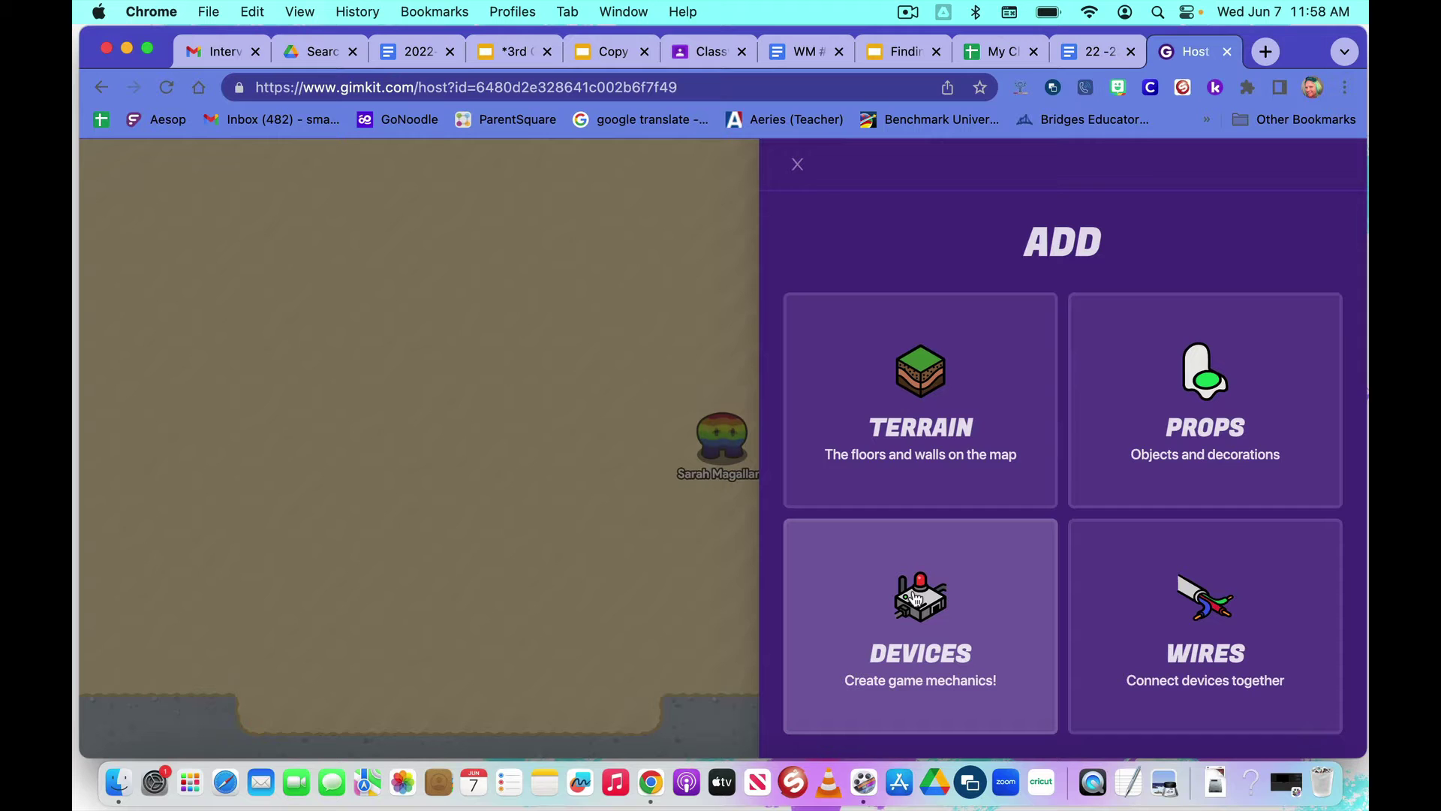
pyautogui.click(914, 597)
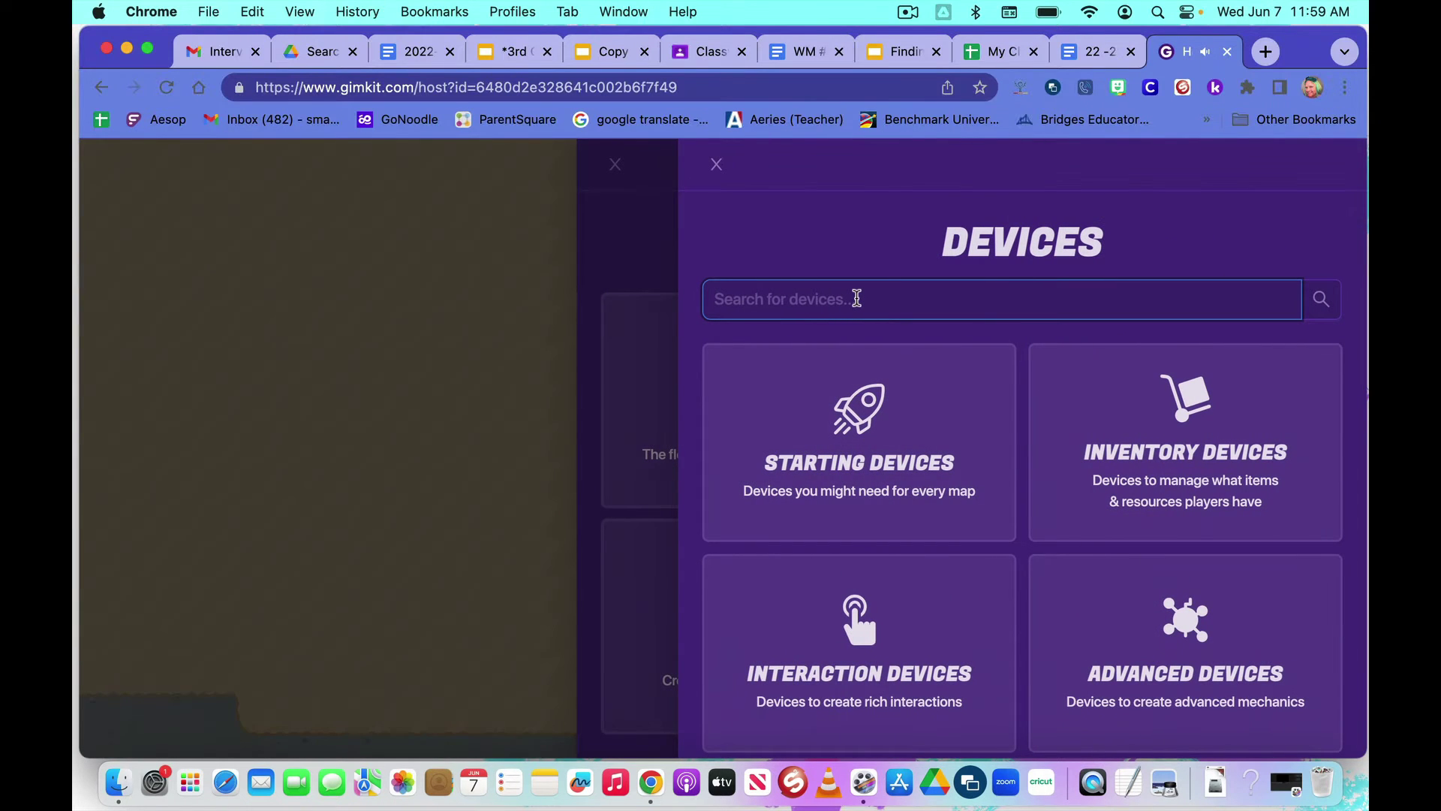
pyautogui.write('qu')
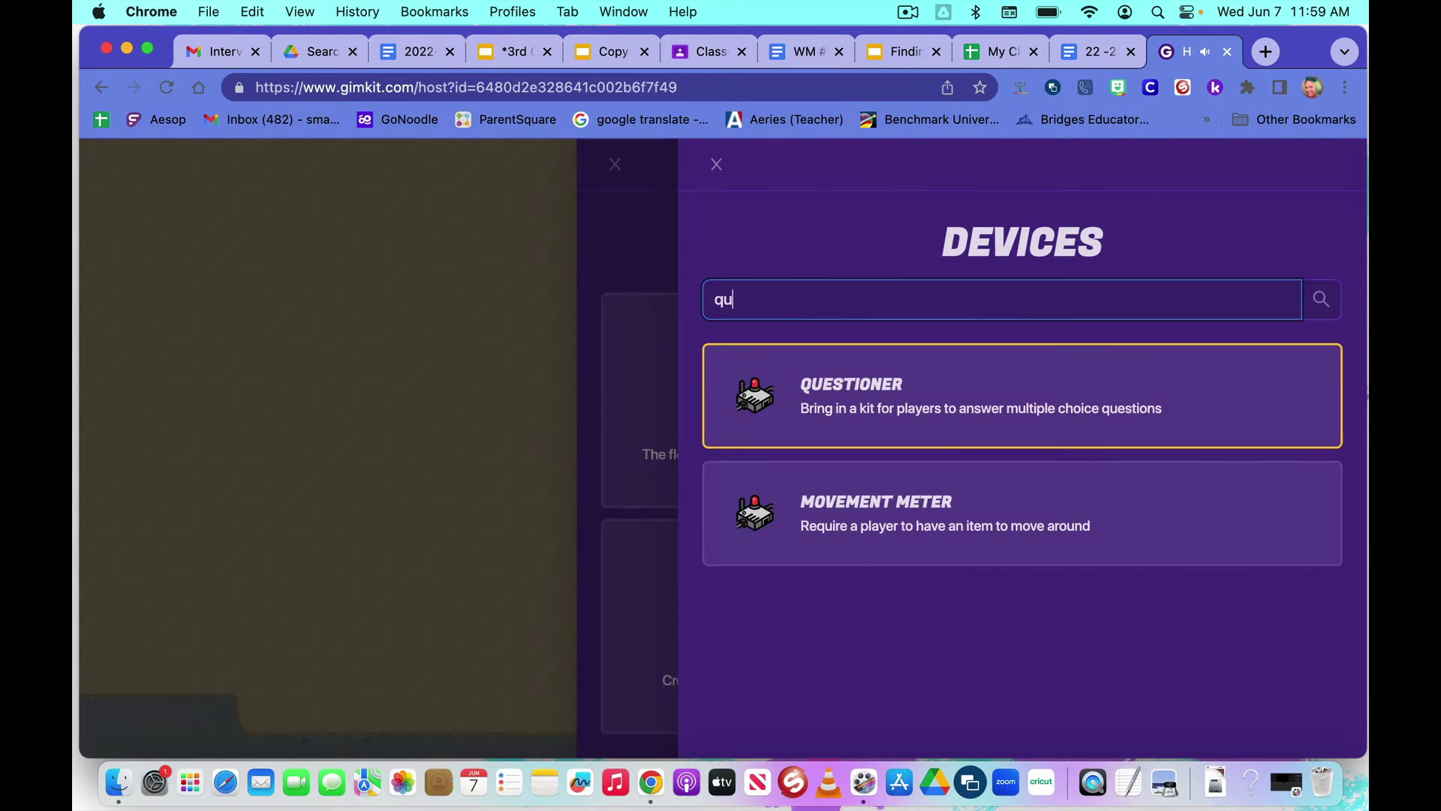
pyautogui.write('e')
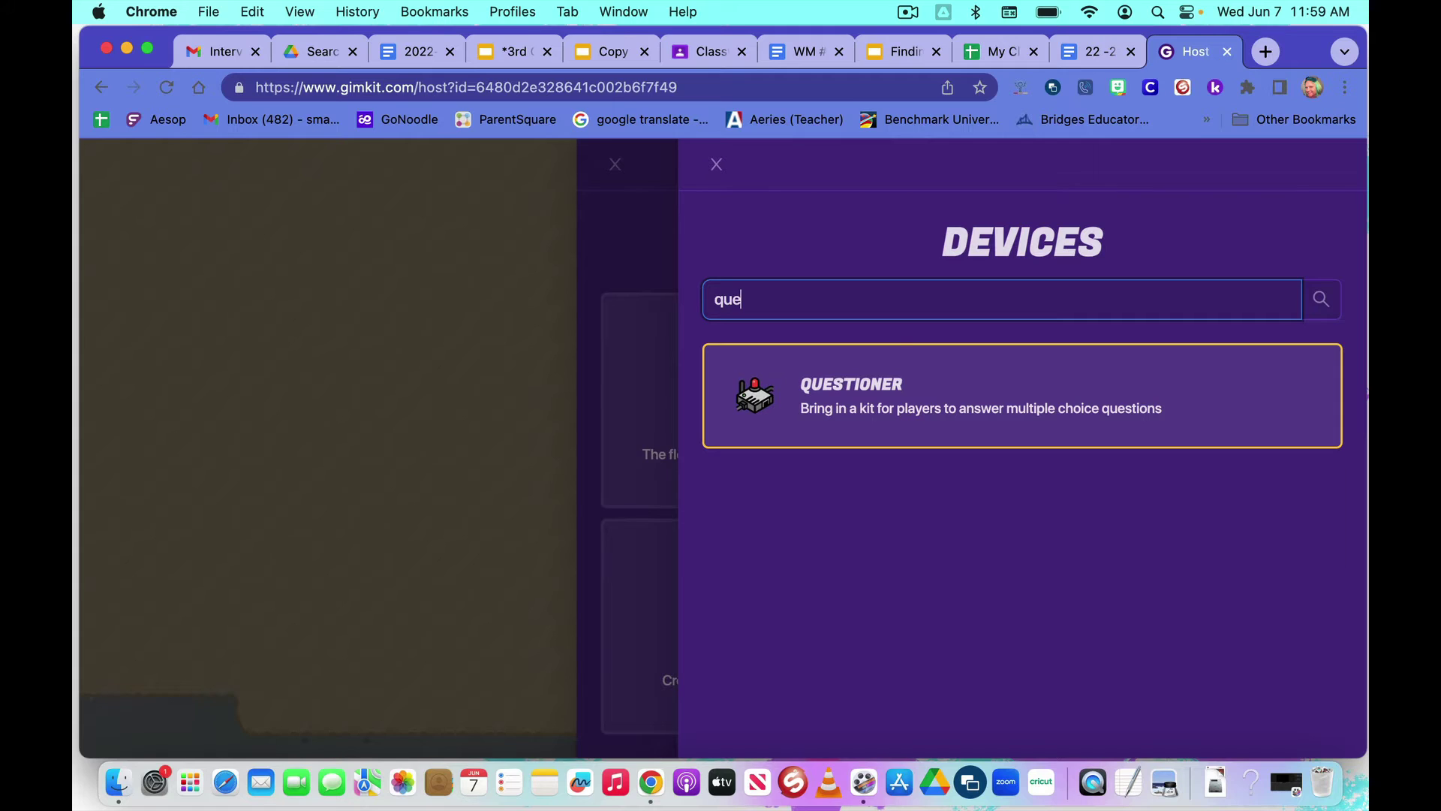
pyautogui.click(905, 409)
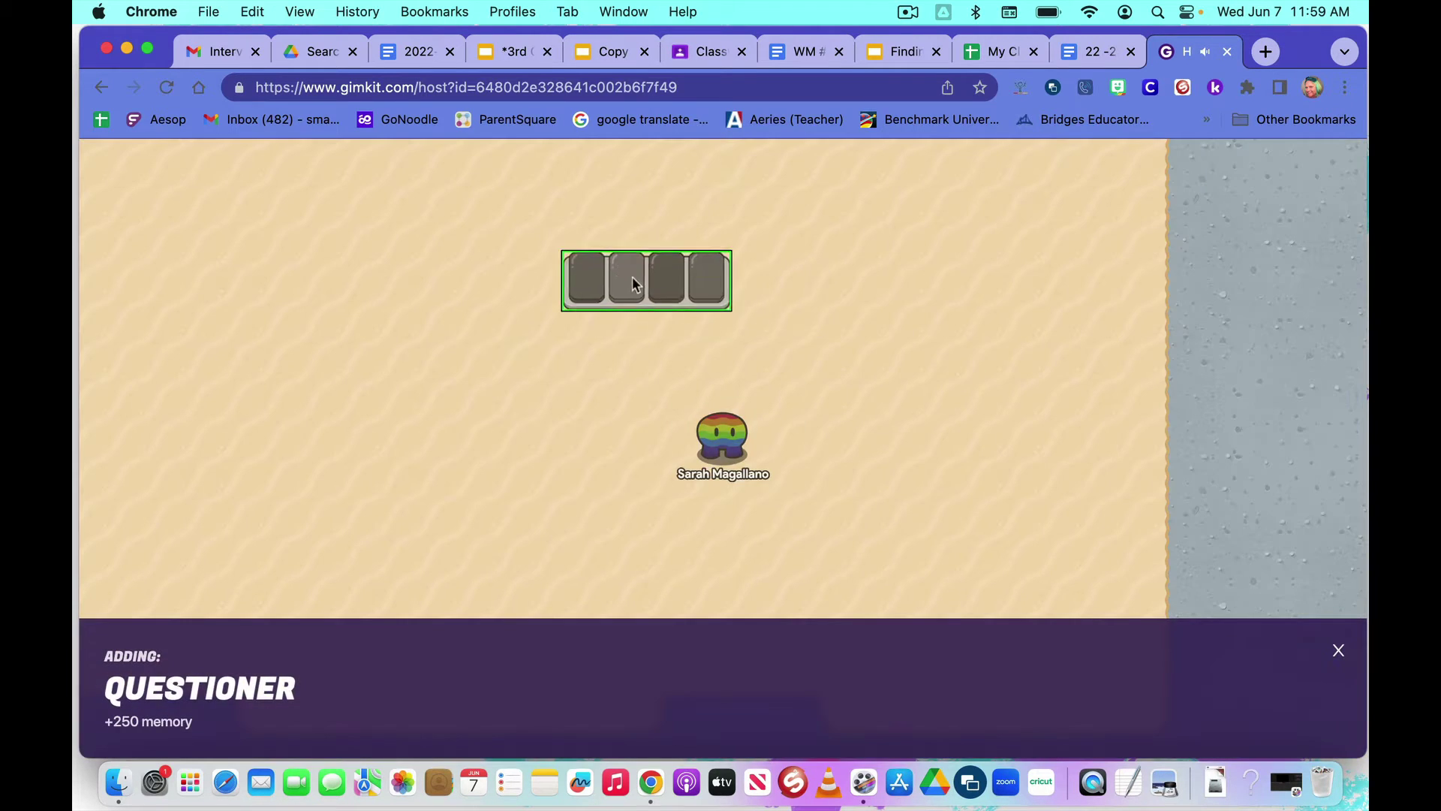
pyautogui.click(632, 280)
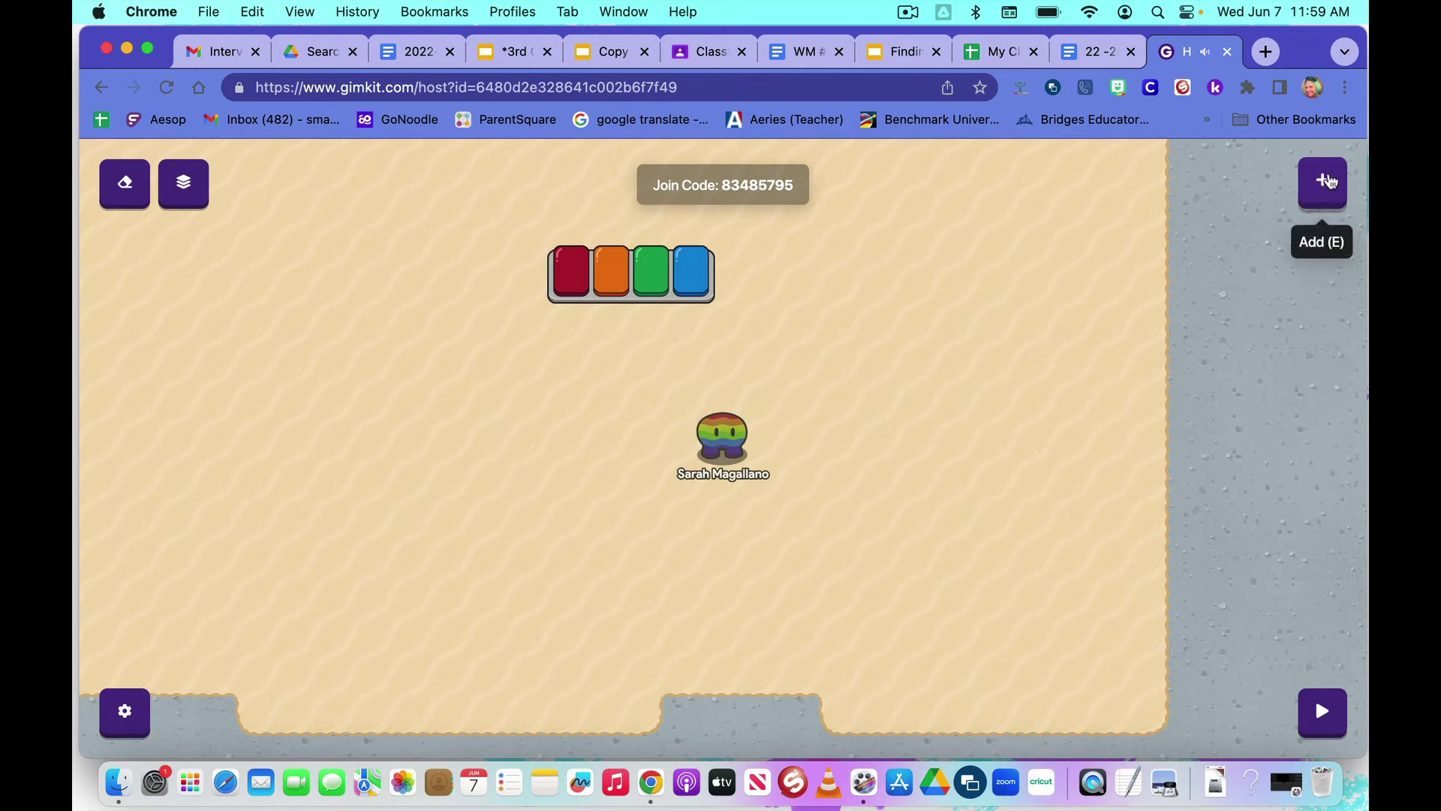
# Step: Add an Item Granter device on the sand just to the right of the Questioner
pyautogui.click(1326, 181)
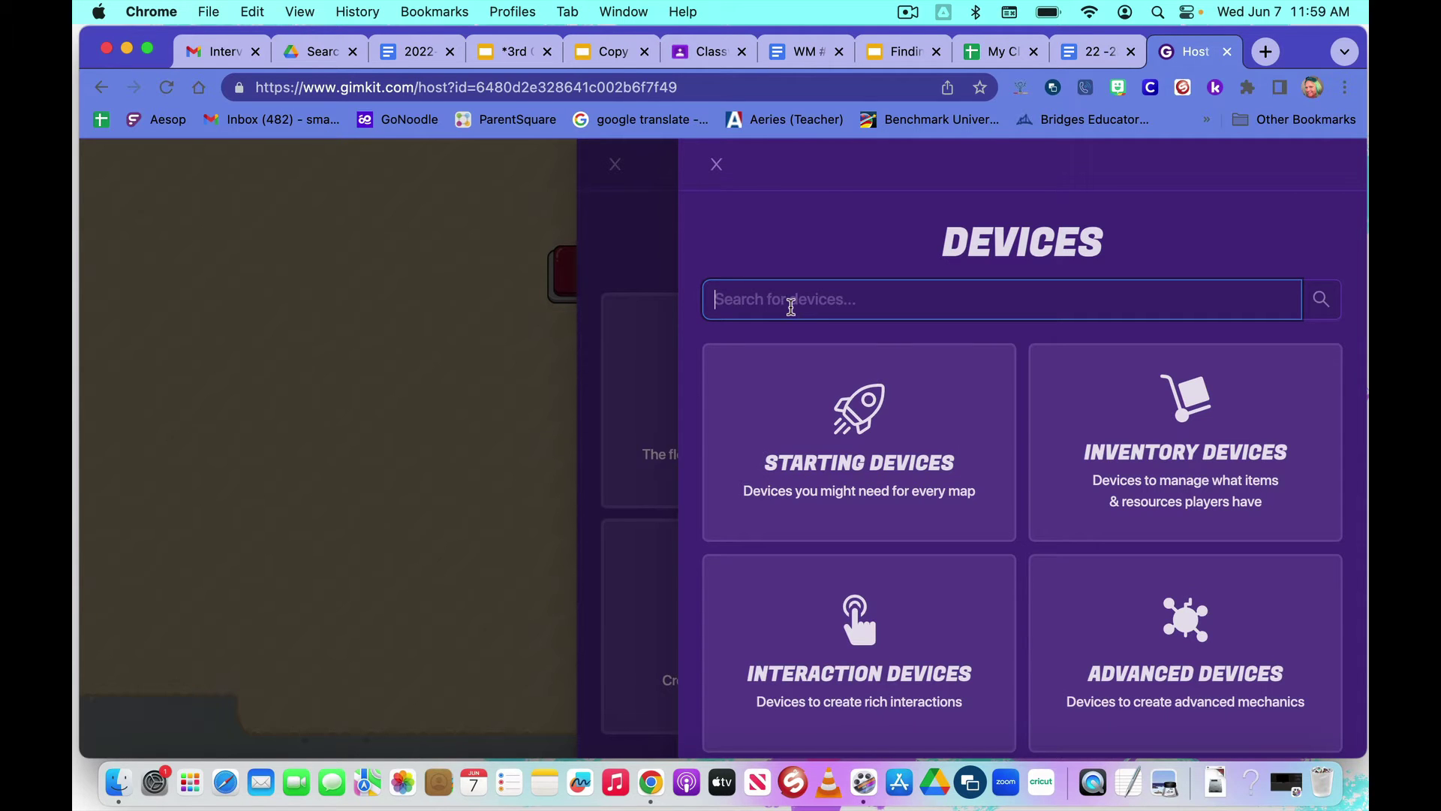
pyautogui.write('item')
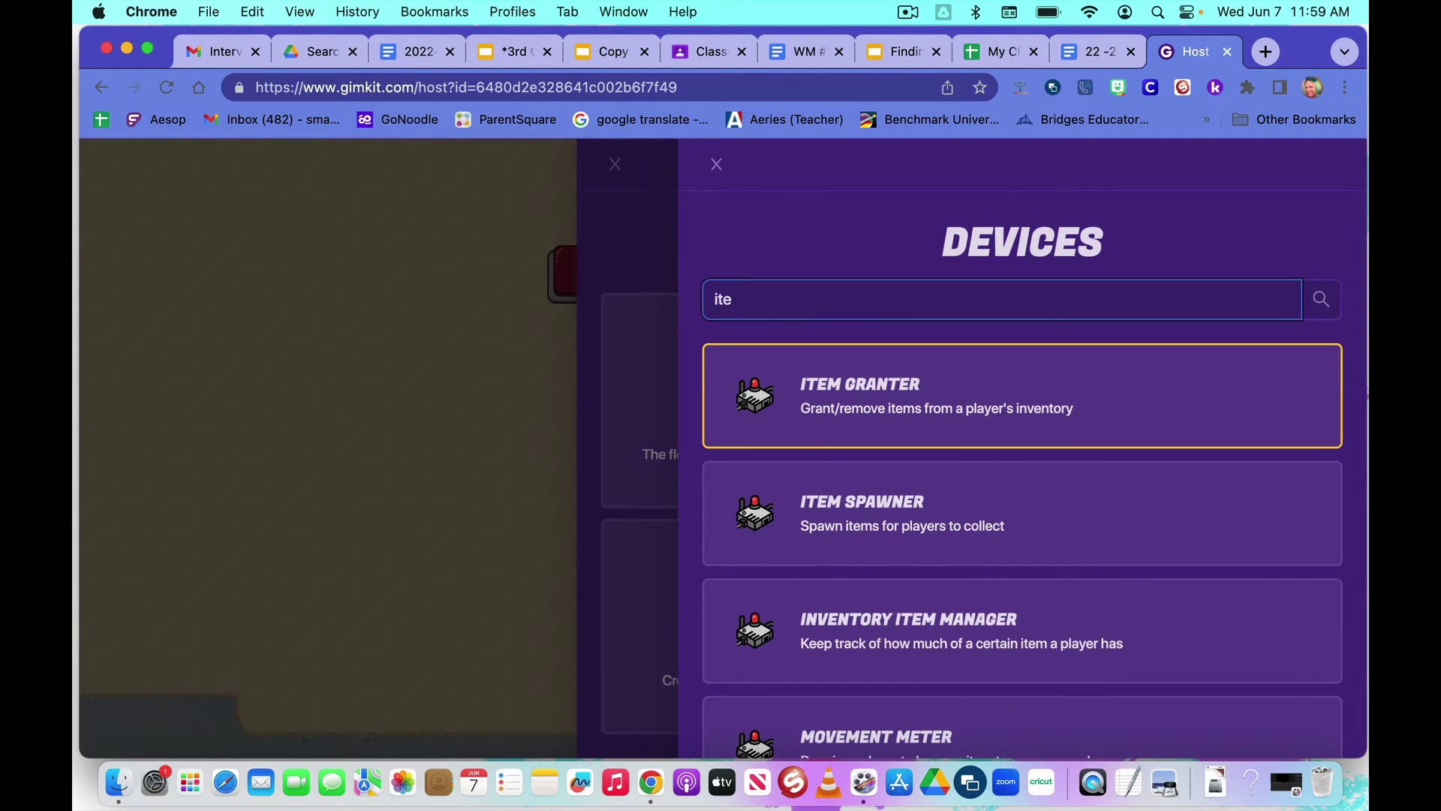
pyautogui.click(856, 386)
pyautogui.click(808, 285)
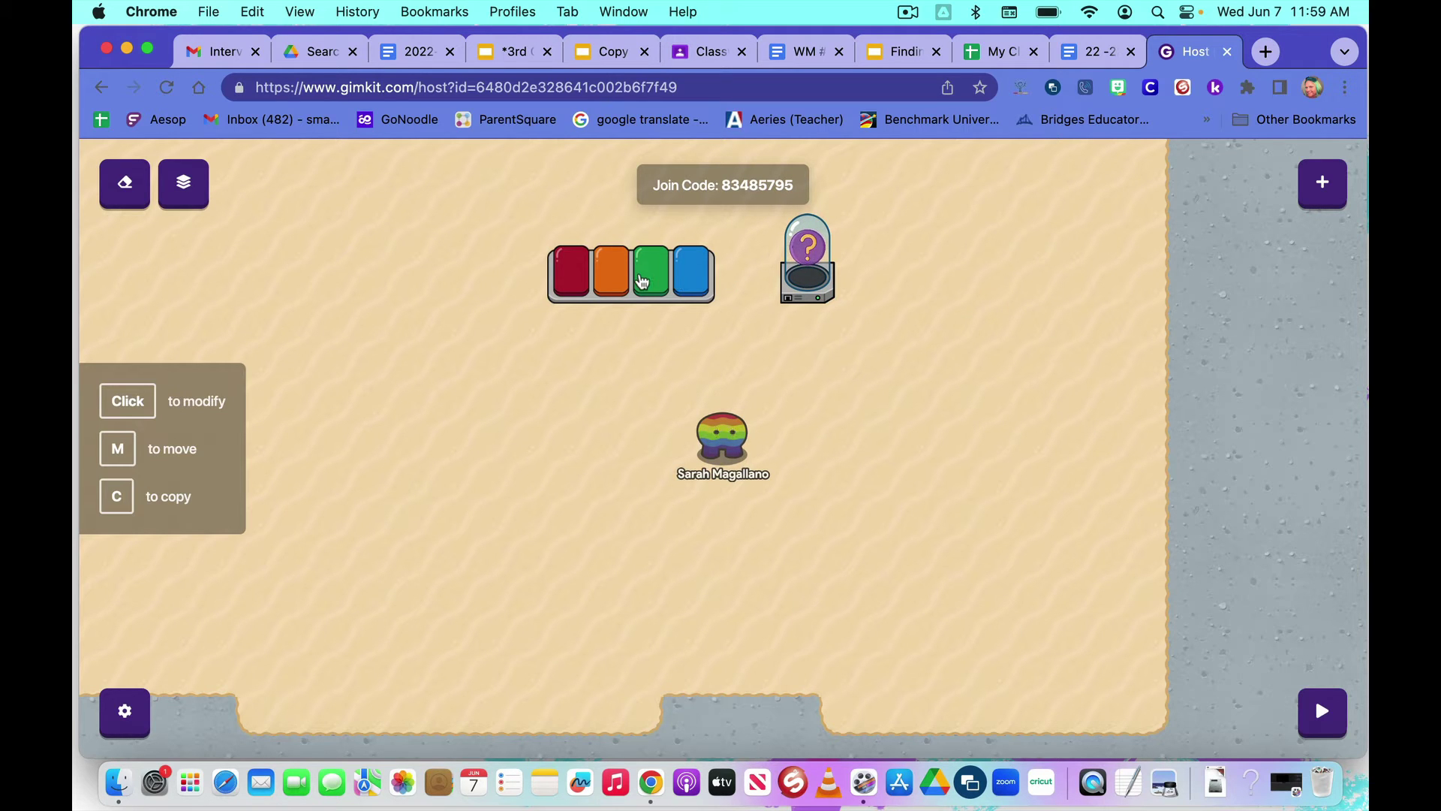
# Step: Configure the Item Granter to grant Cash with an amount of 25
pyautogui.click(811, 272)
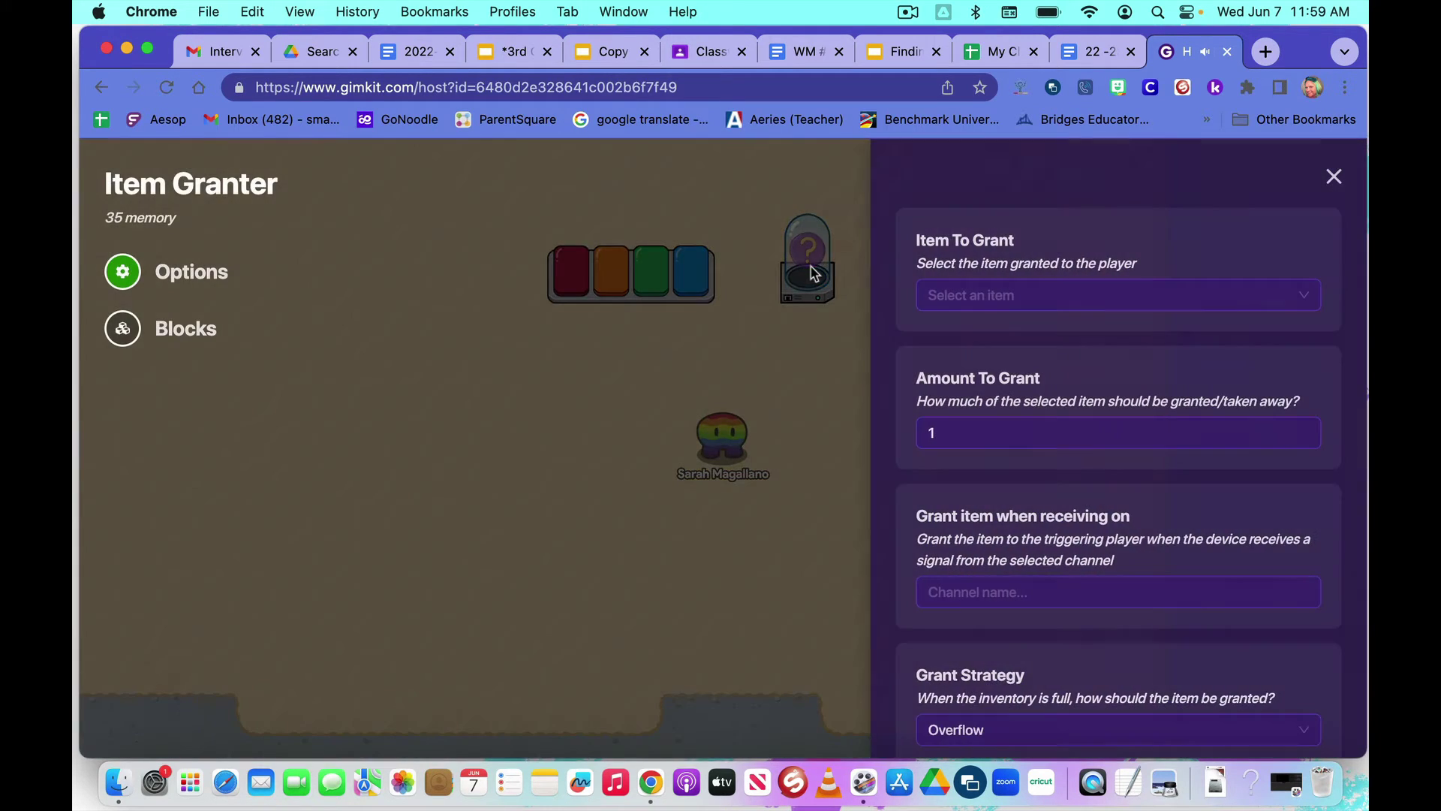
pyautogui.click(955, 291)
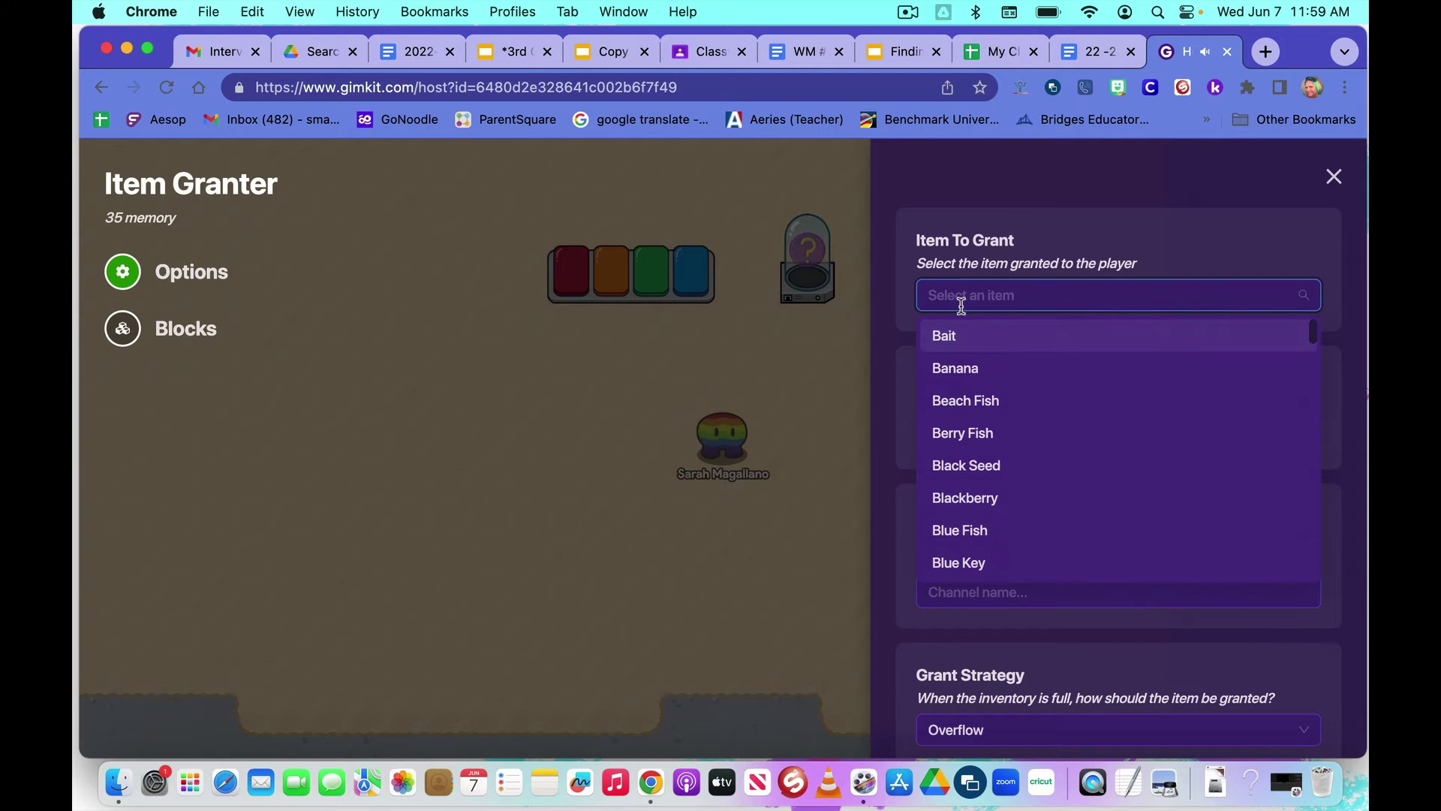
pyautogui.write('ca')
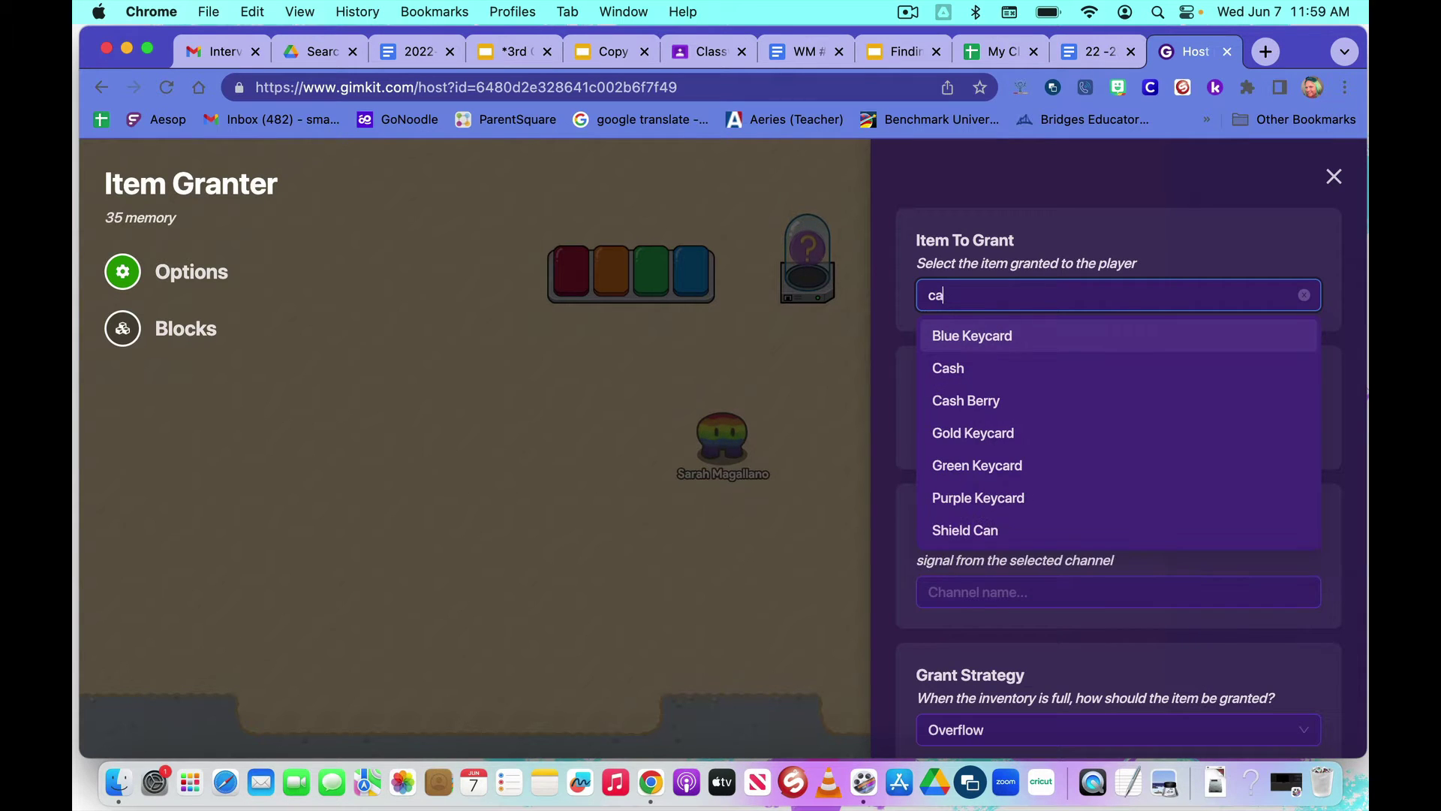
pyautogui.write('s')
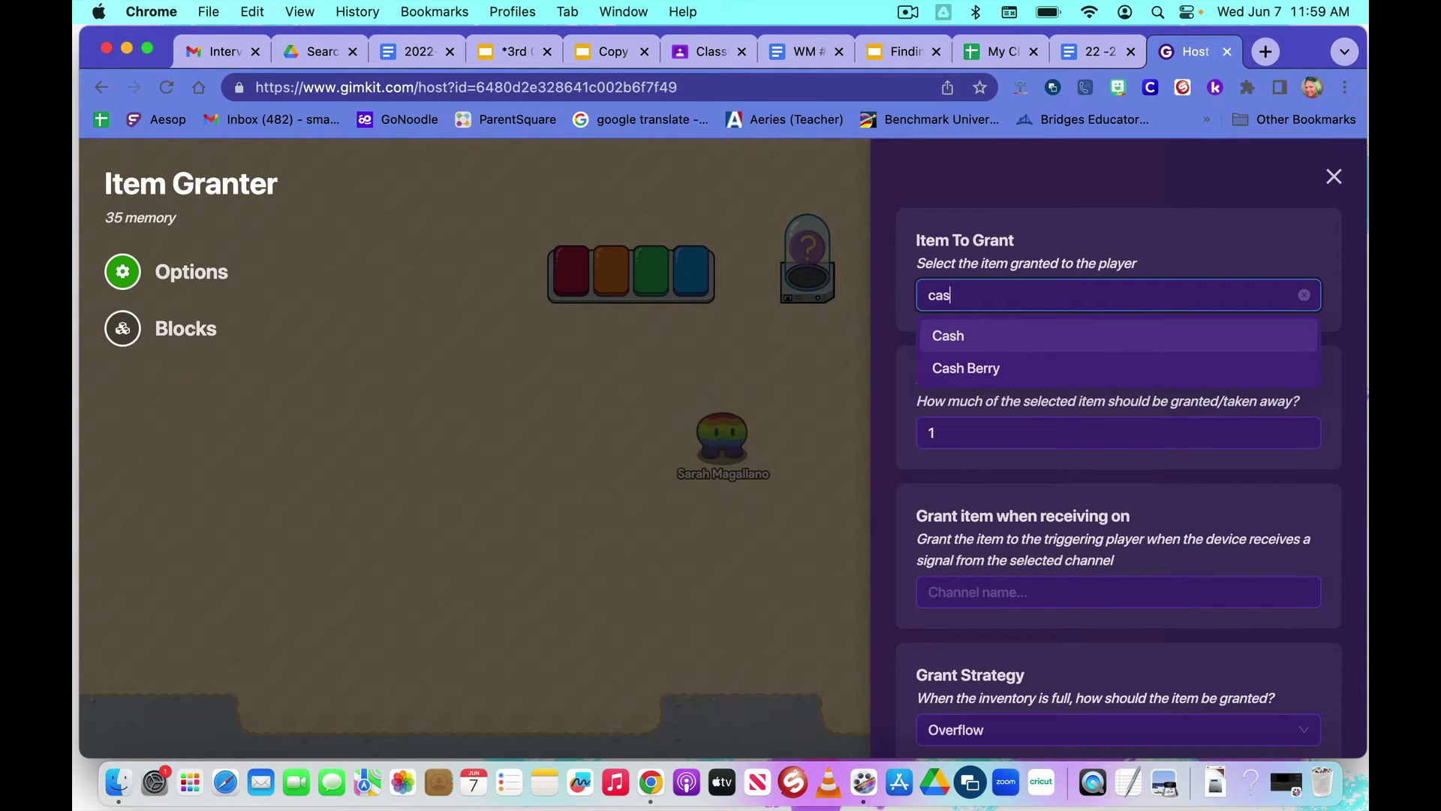
pyautogui.click(963, 336)
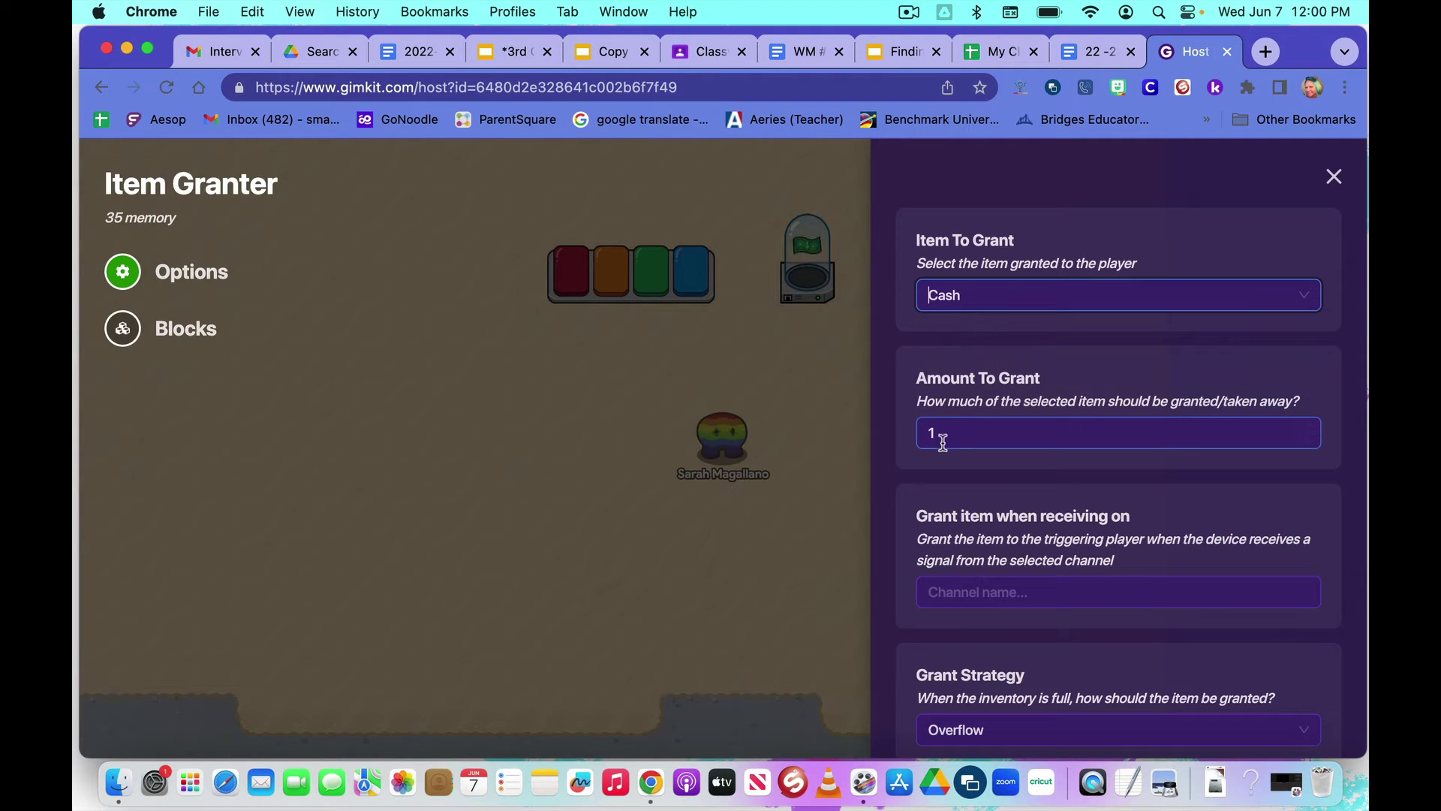
pyautogui.click(914, 437)
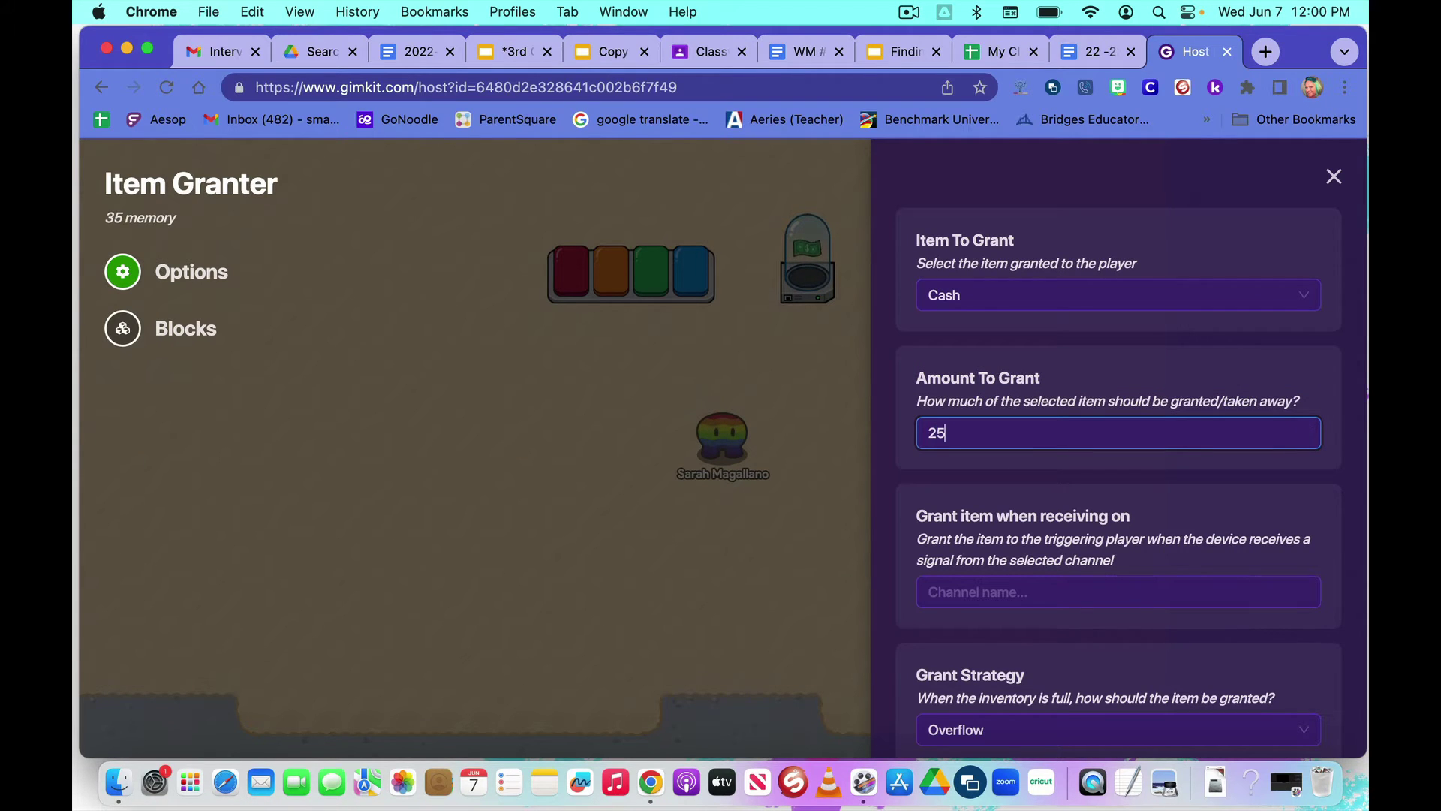
pyautogui.write('25')
pyautogui.scroll(-1, 923, 566)
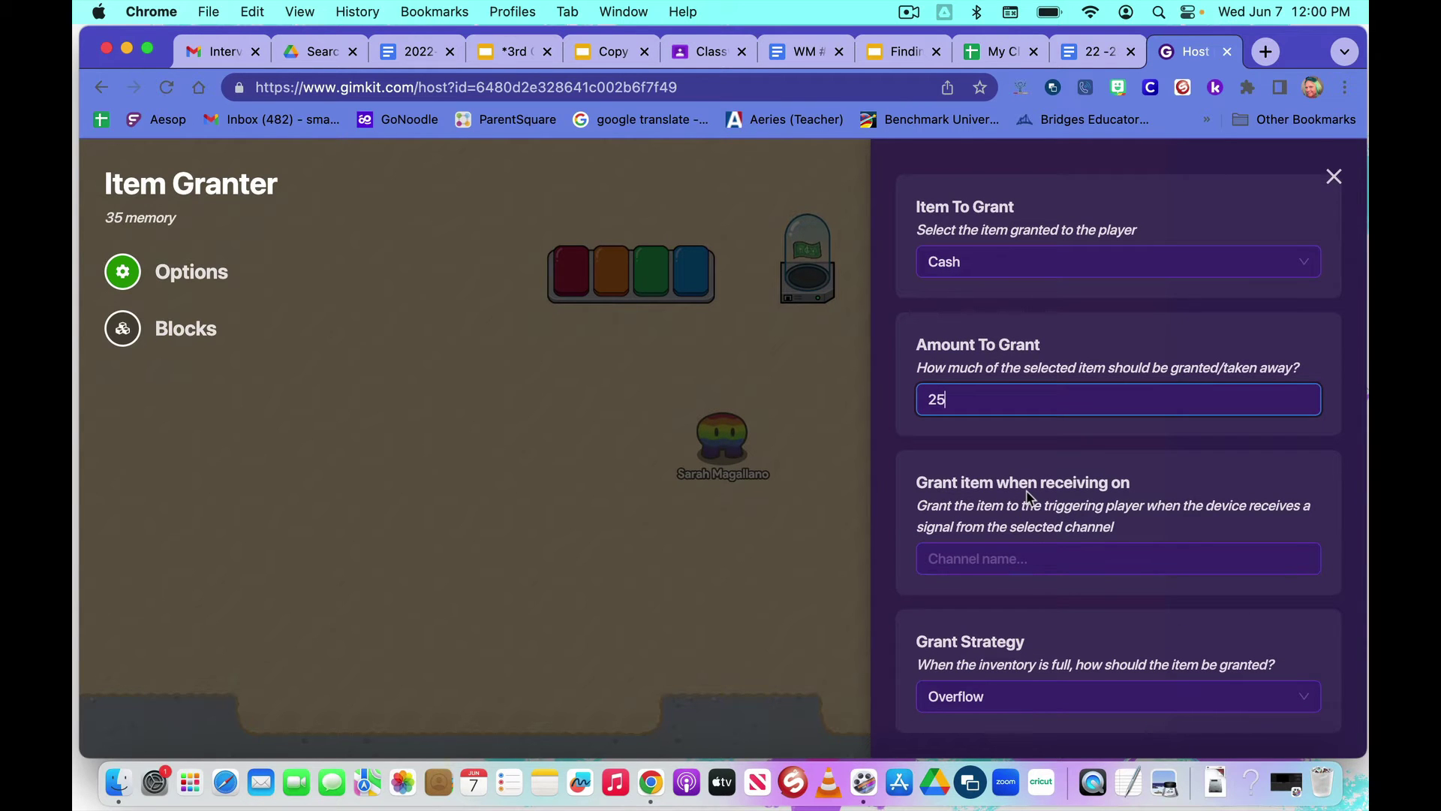
pyautogui.scroll(1, 1028, 503)
pyautogui.click(1335, 178)
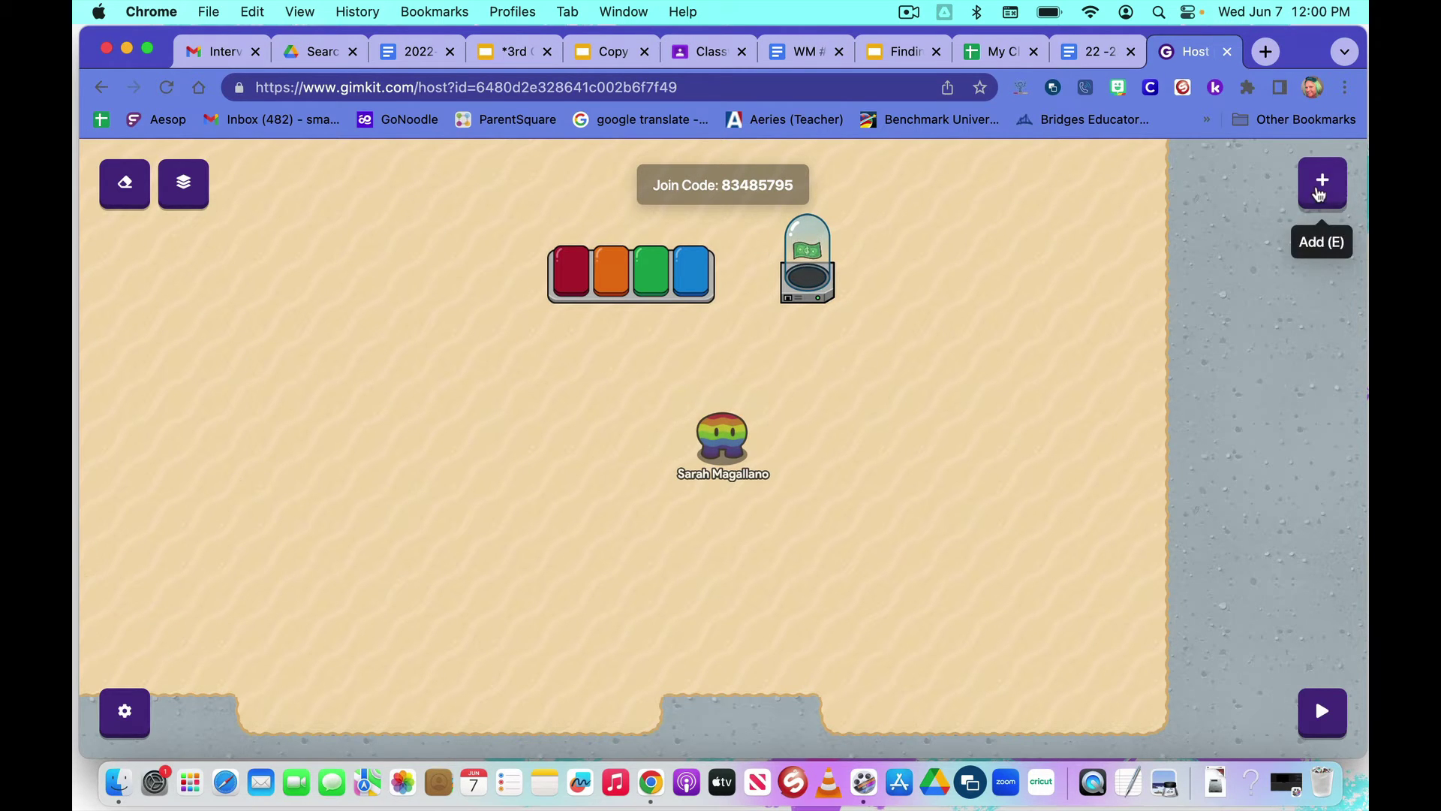
# Step: Wire the Questioner to the Item Granter so that a question answered correctly runs the Grant item action
pyautogui.click(1319, 189)
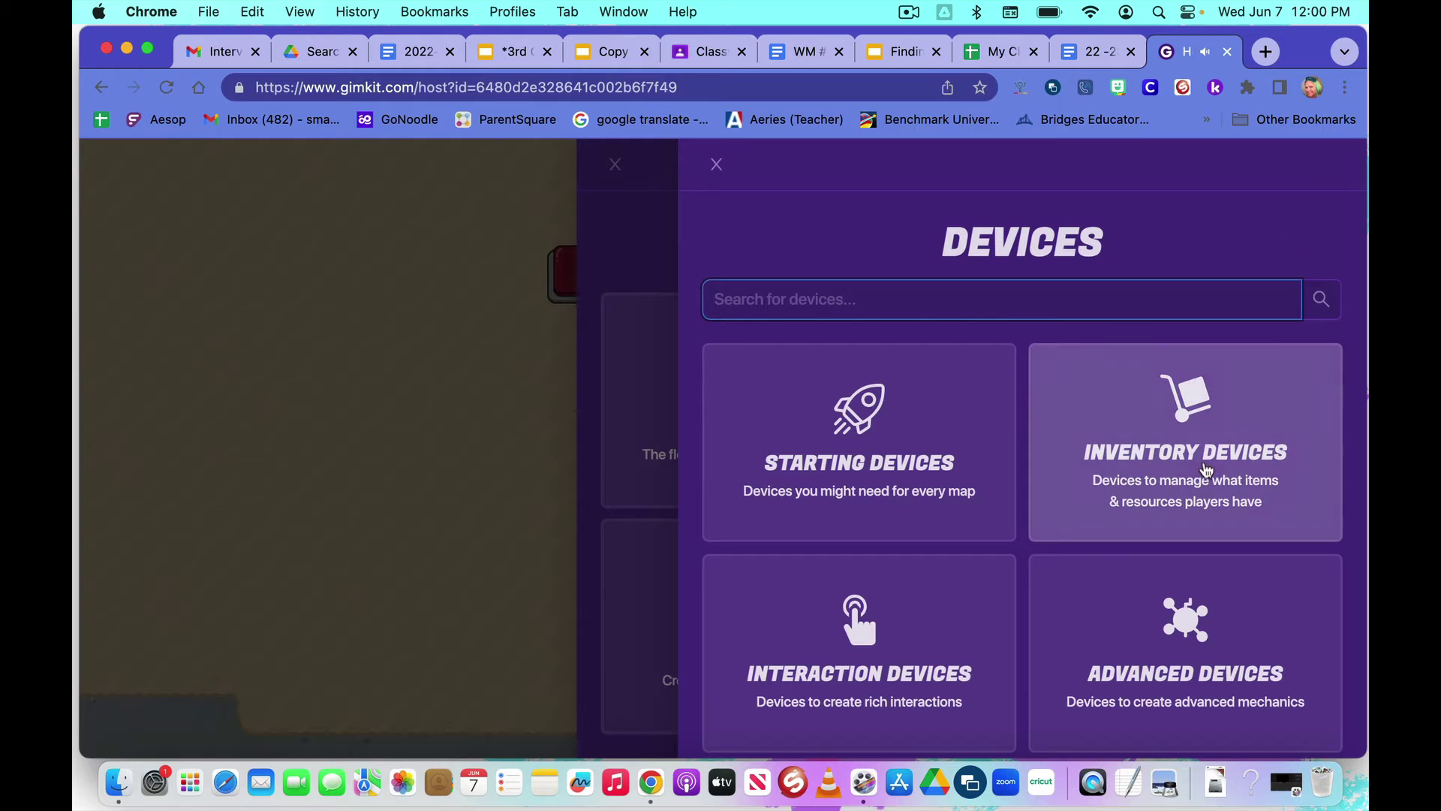
pyautogui.click(716, 170)
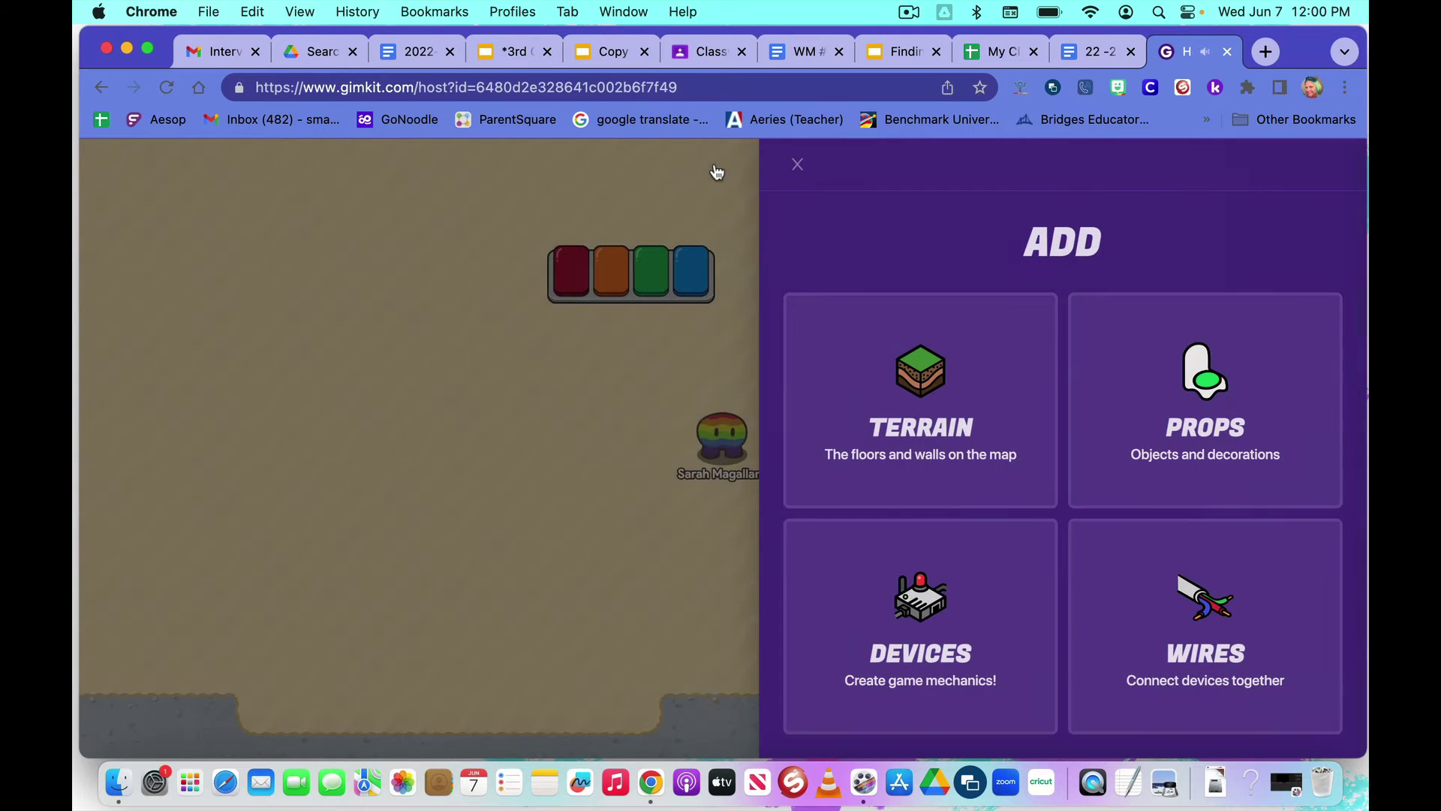
pyautogui.click(1152, 640)
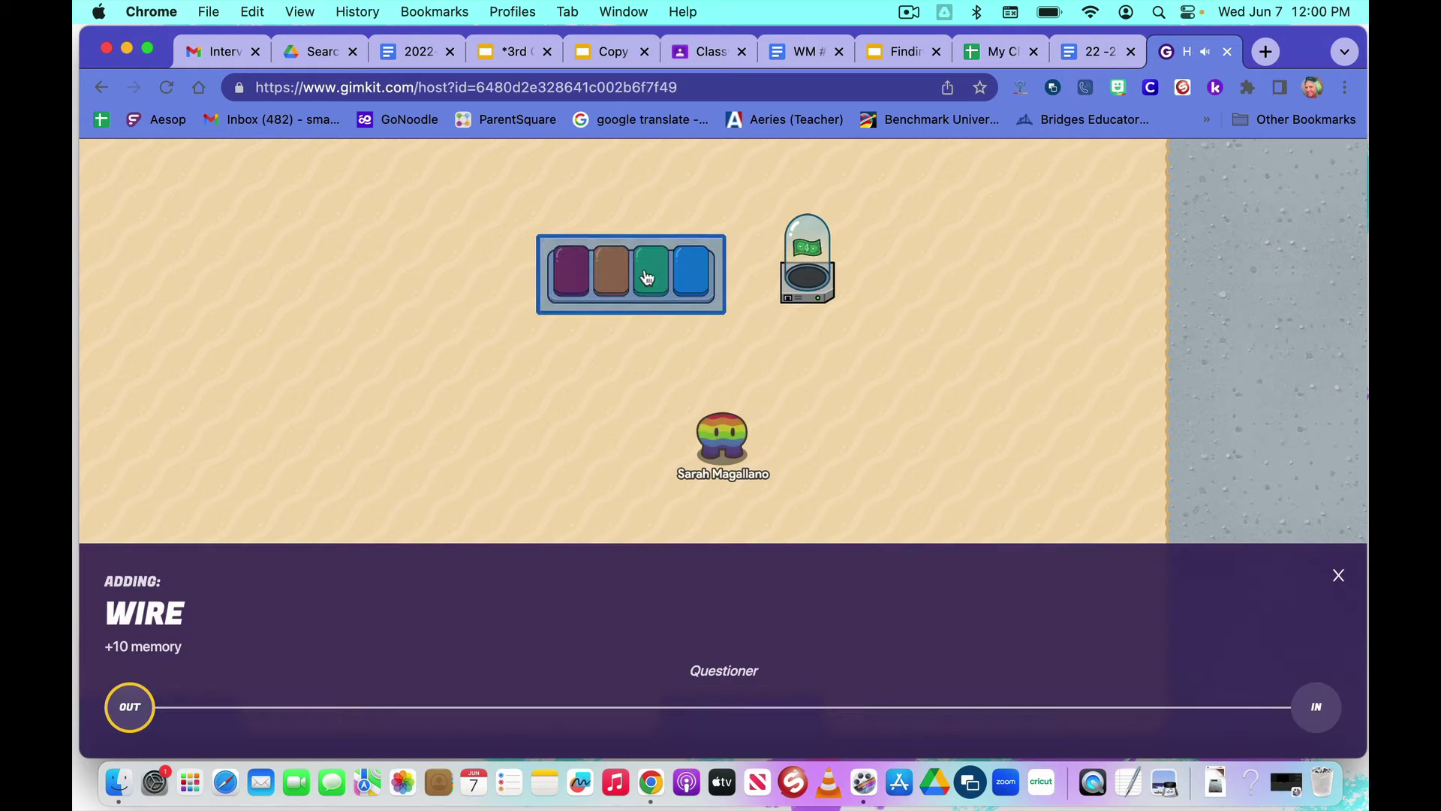
pyautogui.click(633, 282)
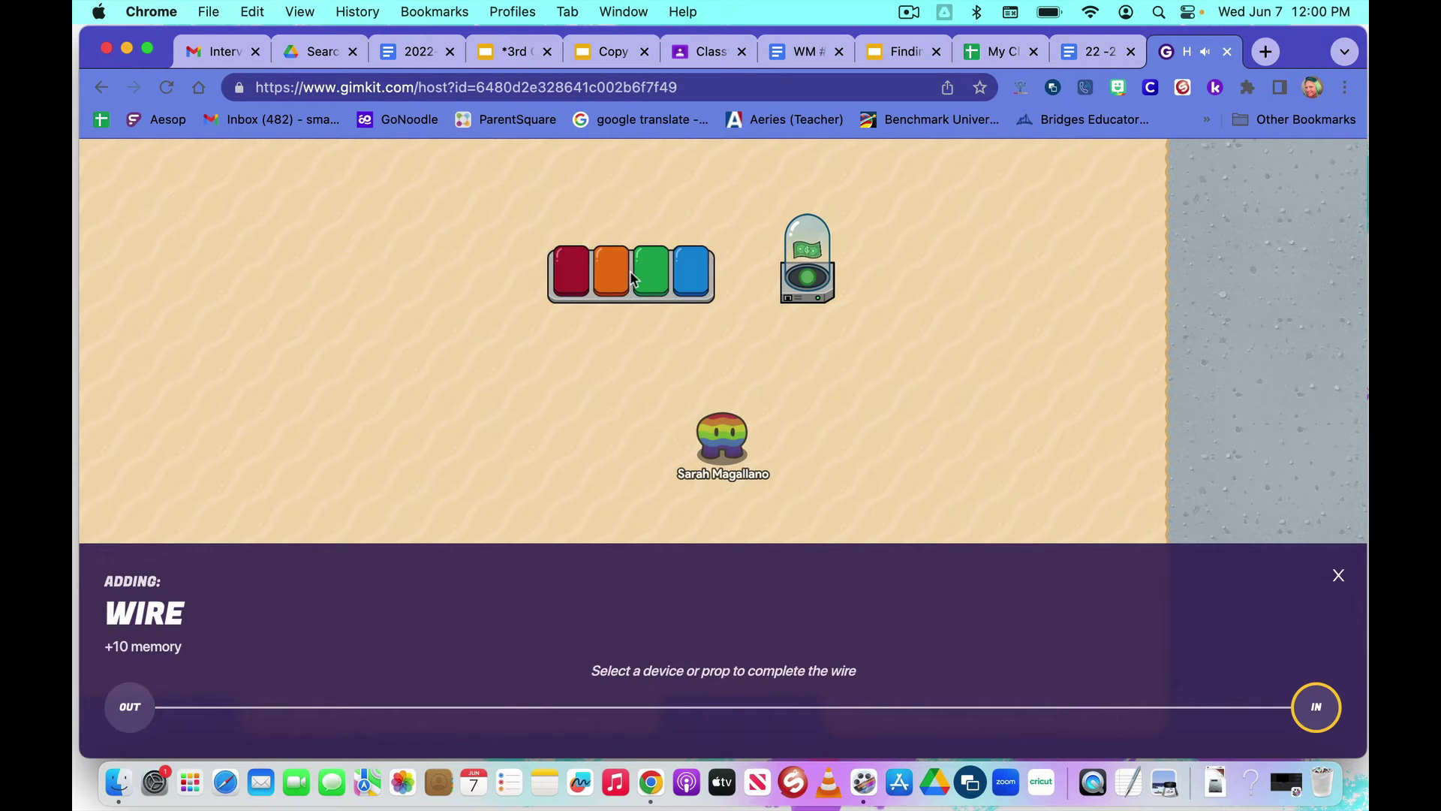
pyautogui.click(812, 280)
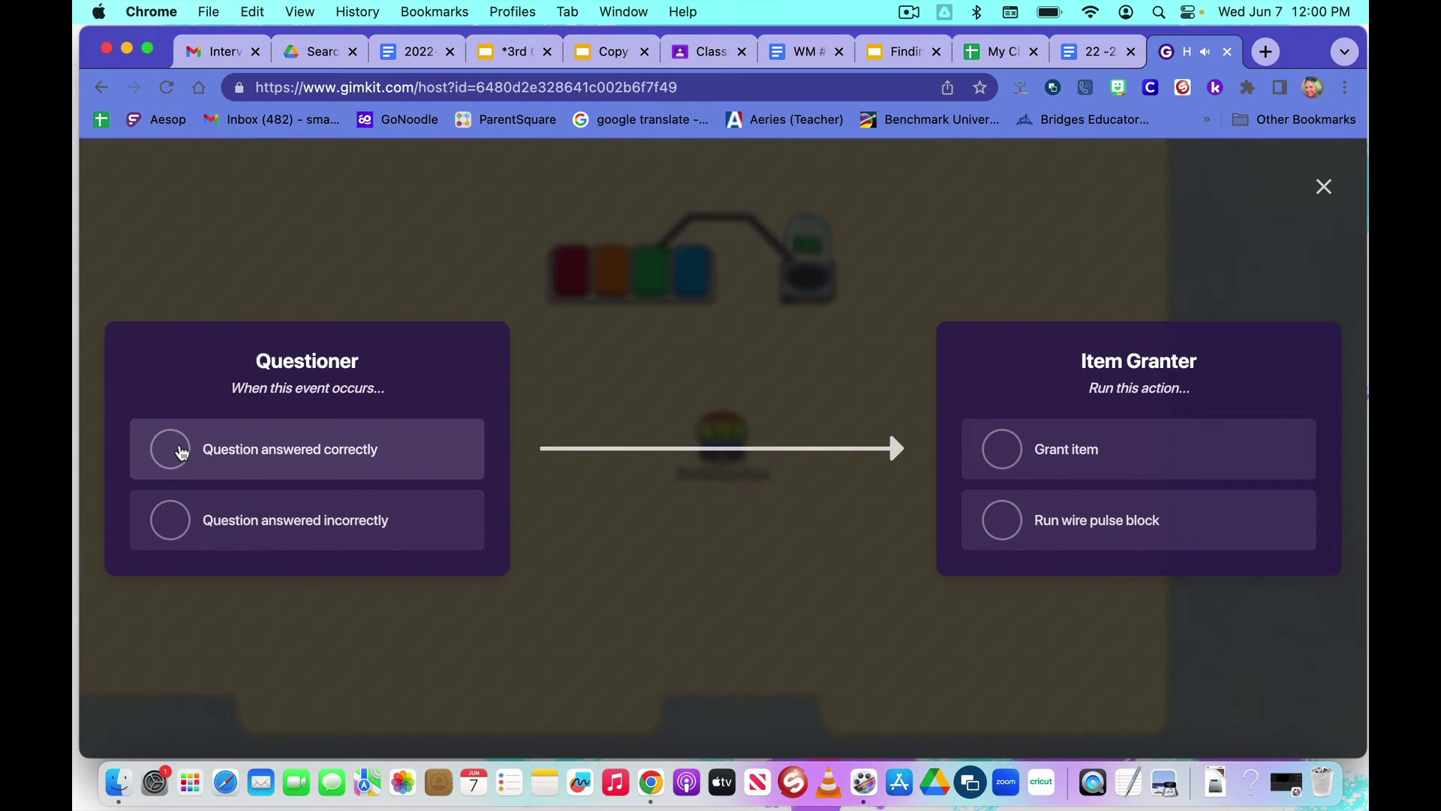
pyautogui.click(181, 451)
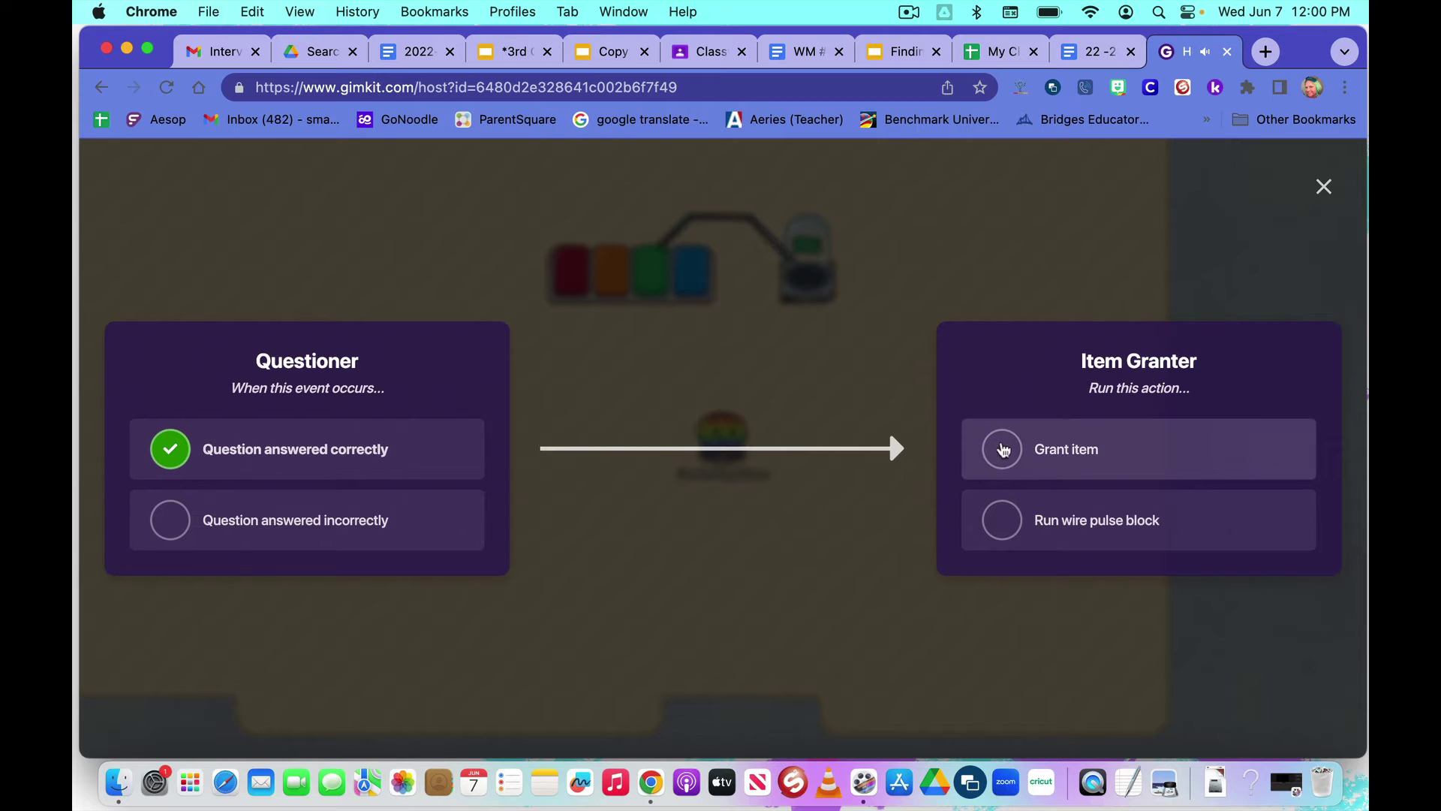
pyautogui.click(1003, 450)
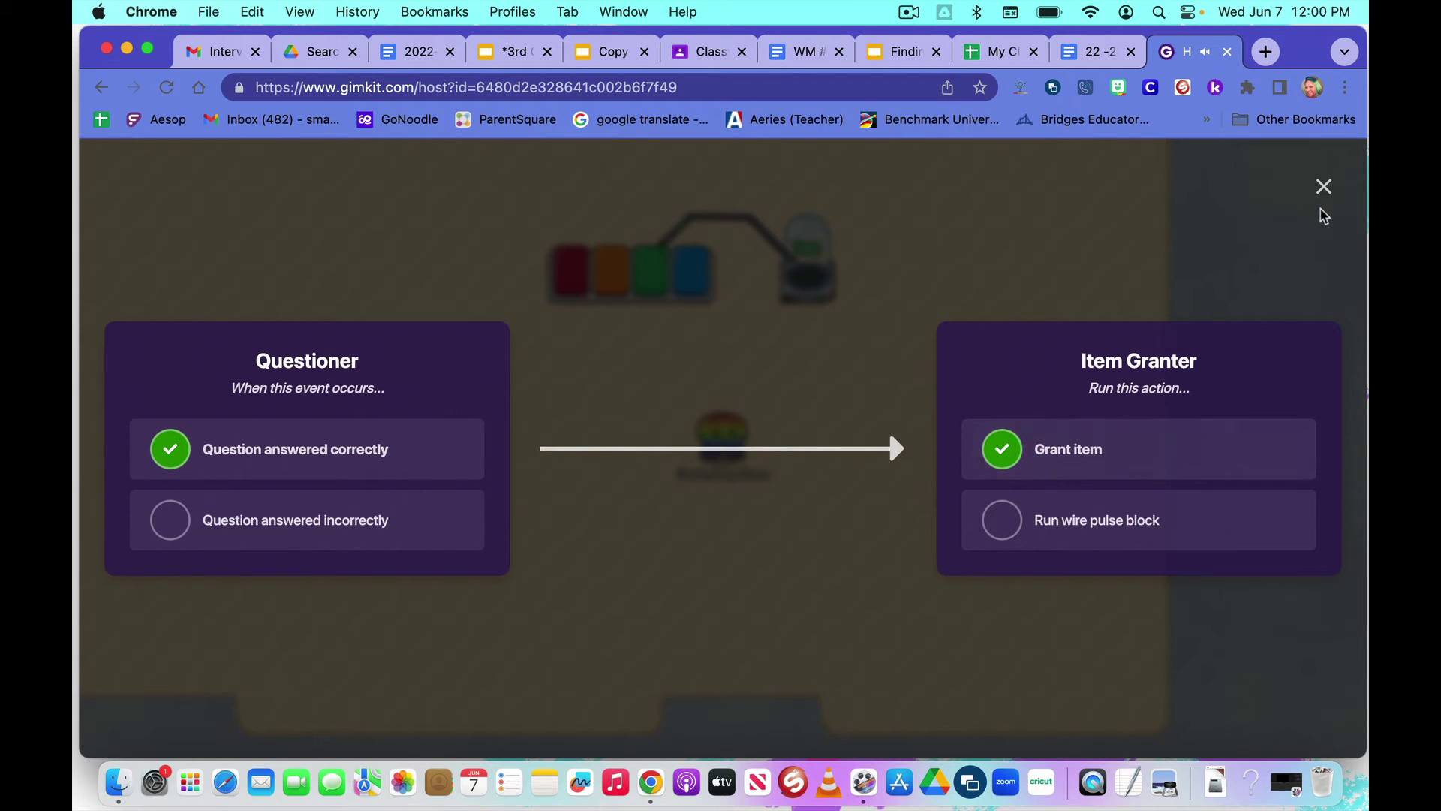
pyautogui.click(1324, 187)
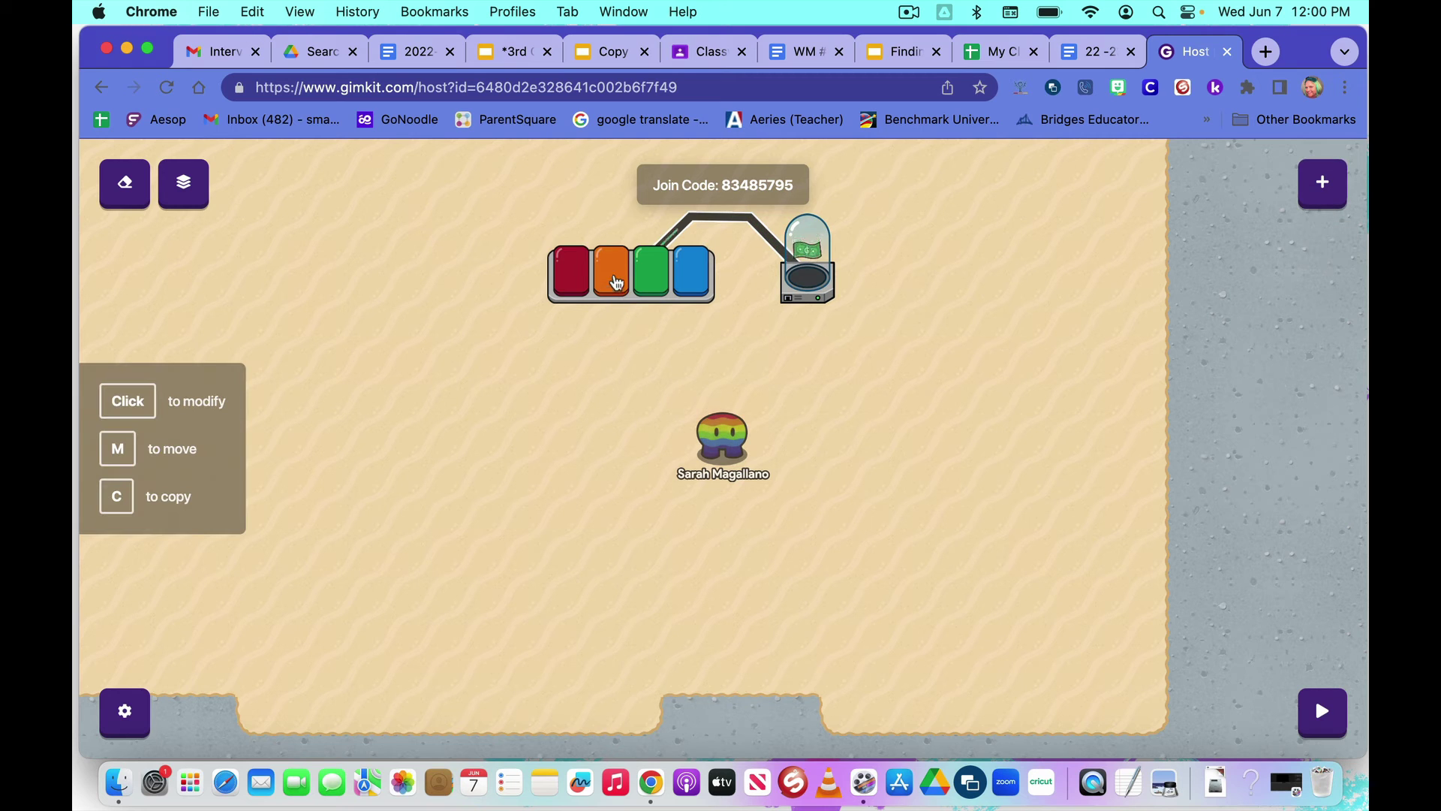
# Step: Set the Questioner's correct answer message to "Correct! +$25" and its incorrect answer message to "Incorrect! -$25"
pyautogui.click(616, 283)
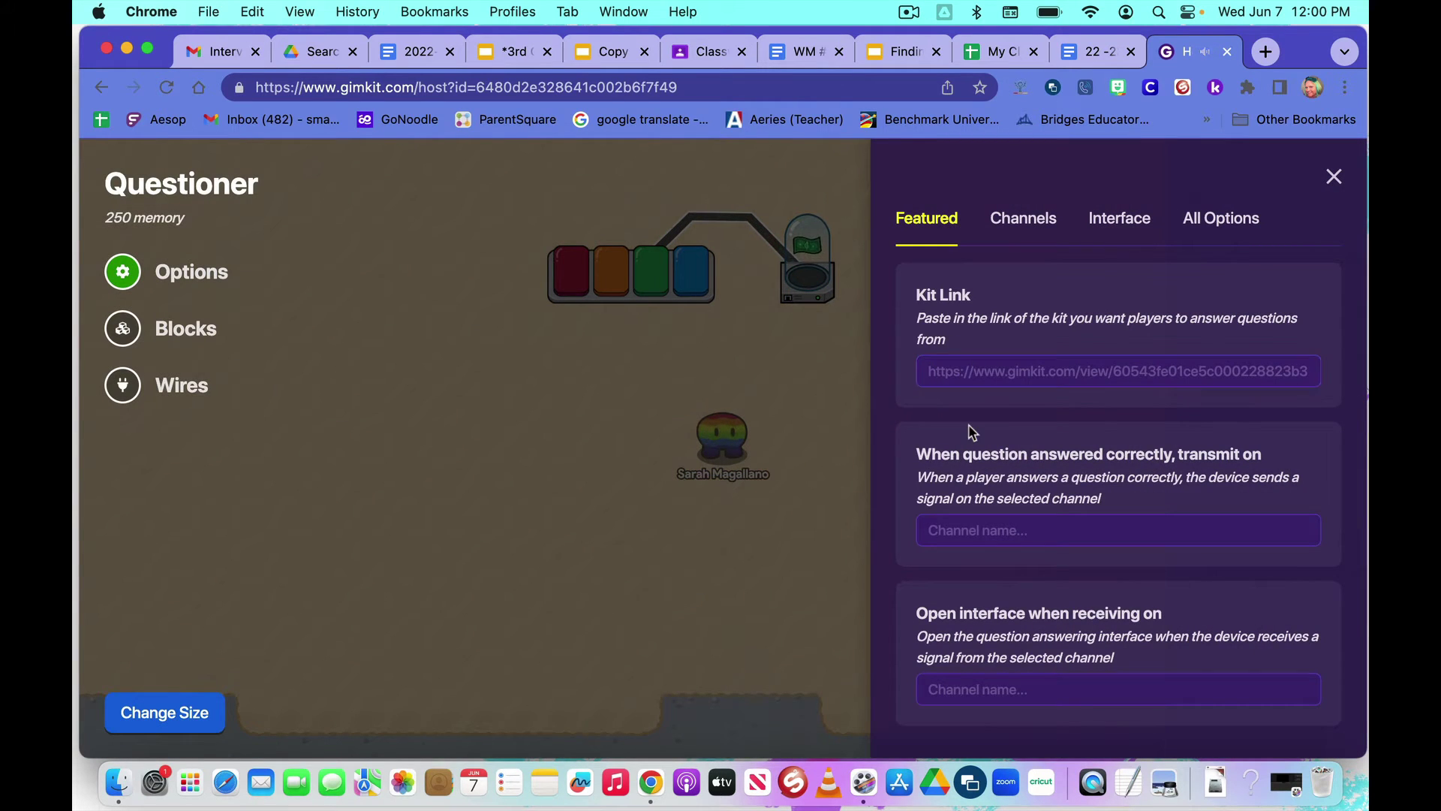
pyautogui.click(1117, 220)
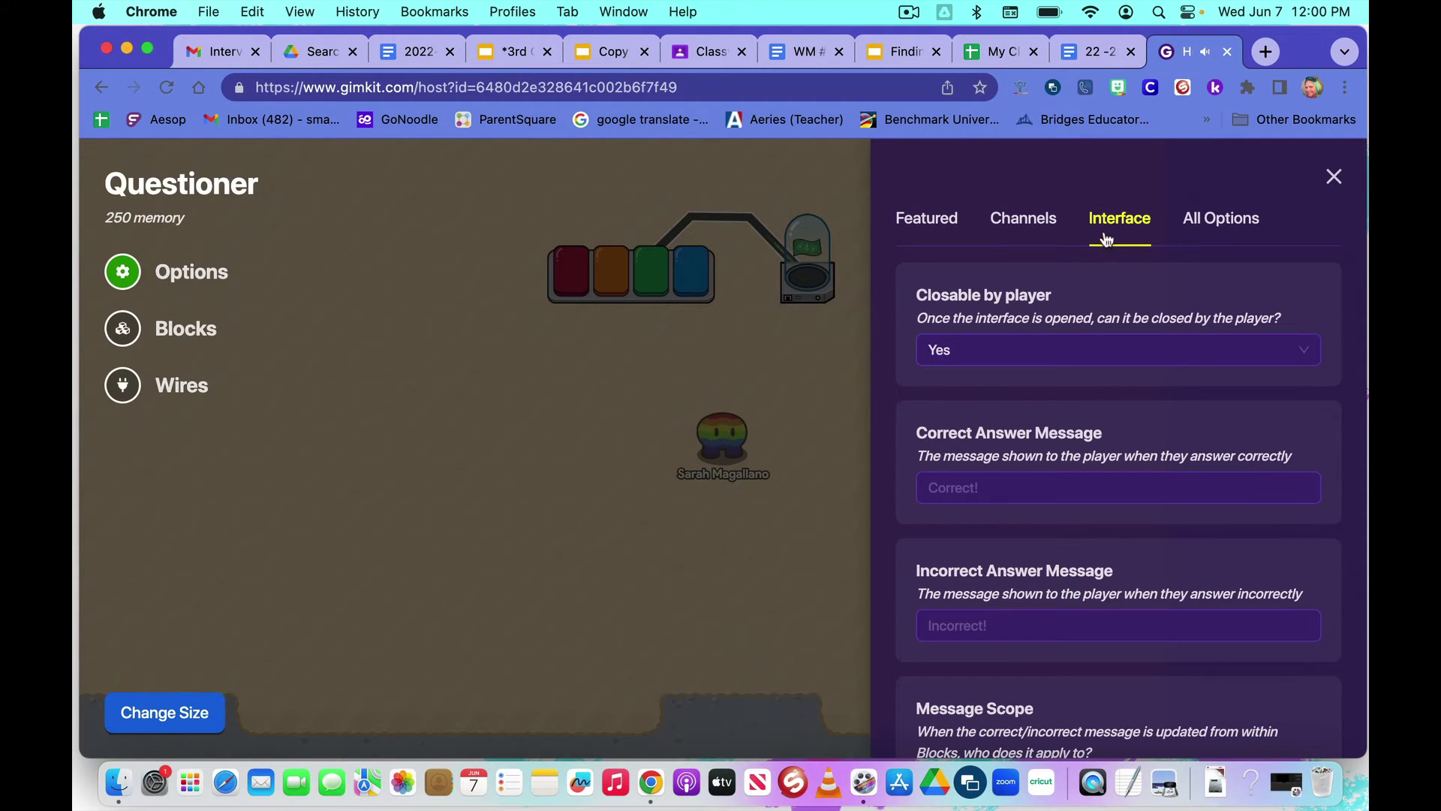
pyautogui.click(942, 487)
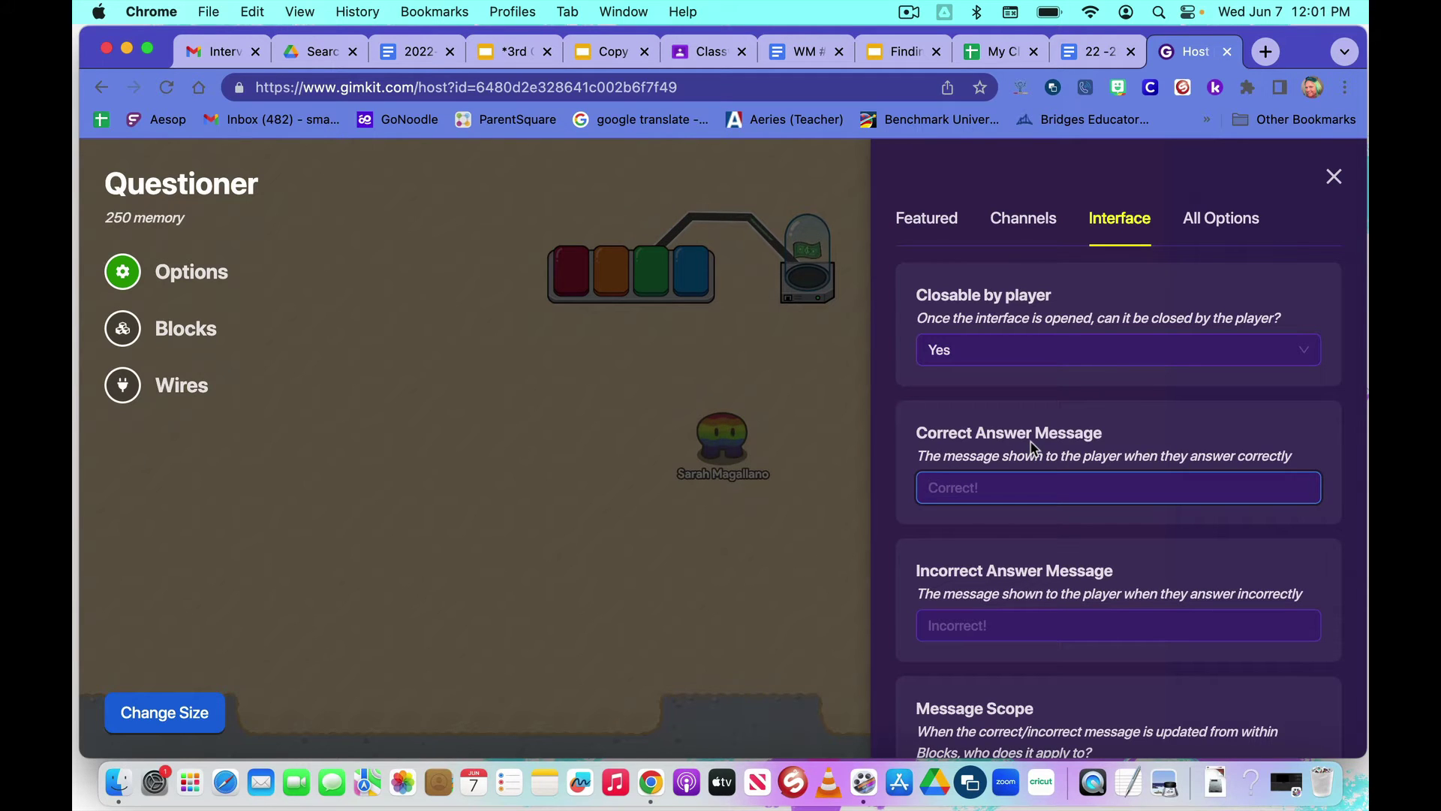
pyautogui.write('Corret')
pyautogui.click(964, 621)
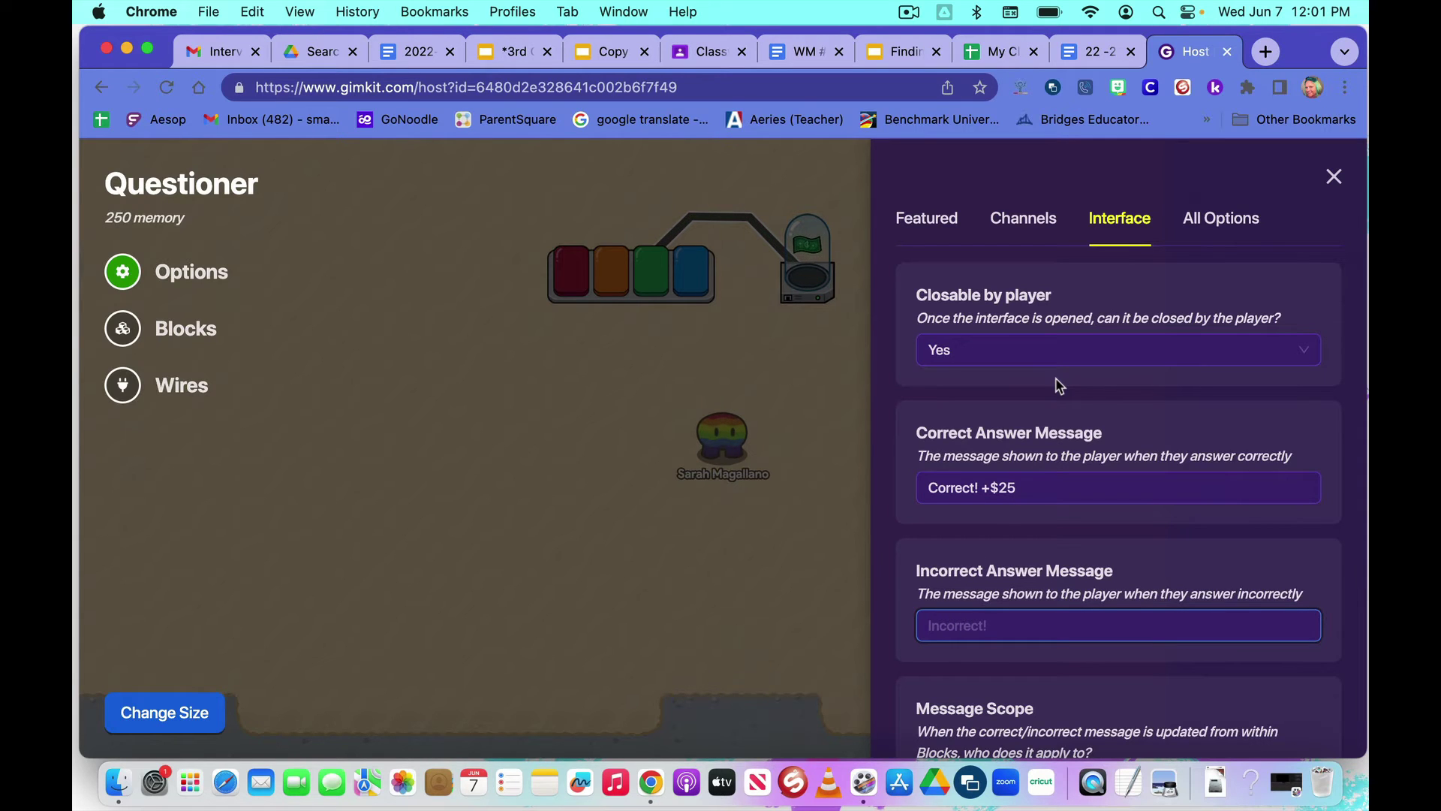
pyautogui.write('Incorrect! -$25')
pyautogui.scroll(-2, 1093, 482)
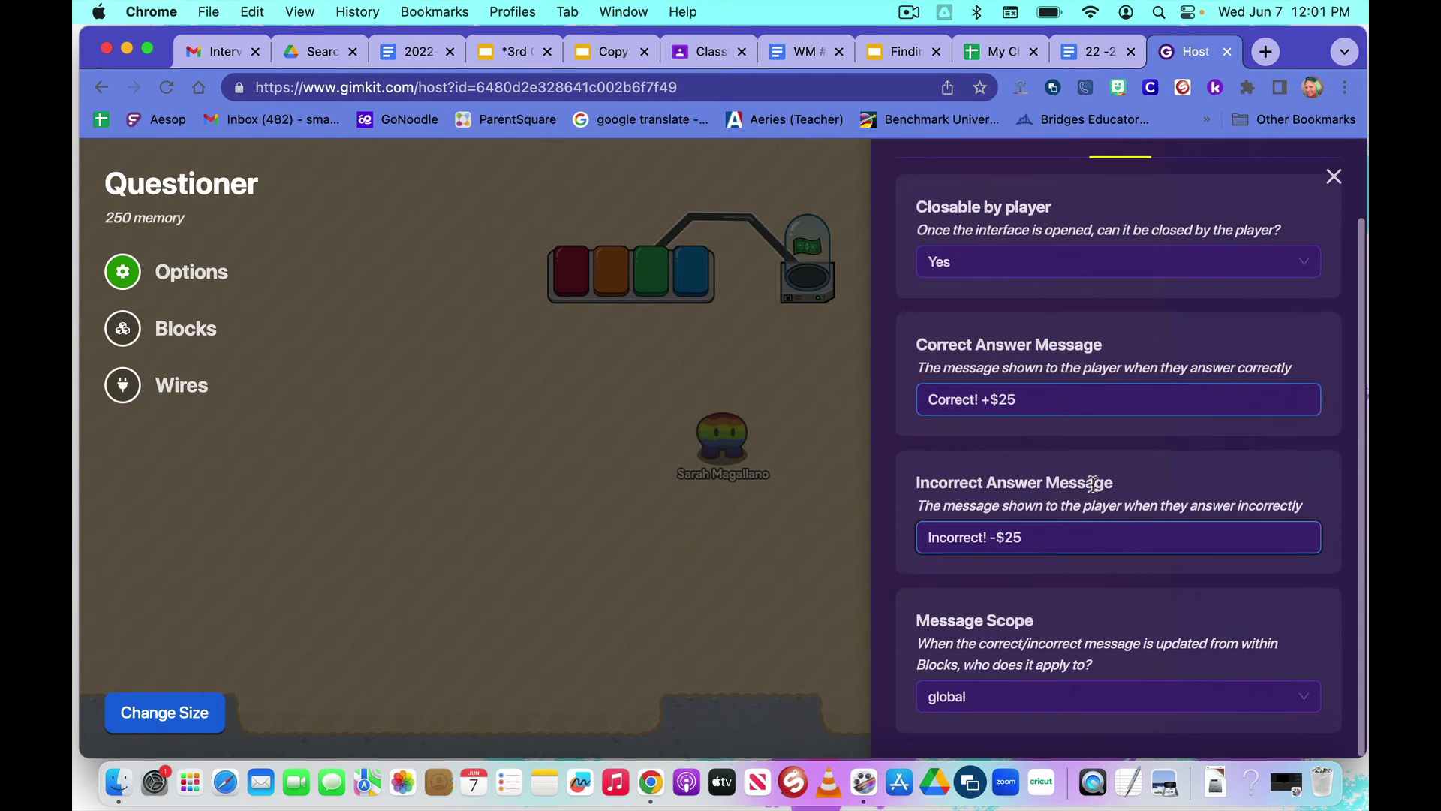
pyautogui.scroll(2, 1094, 483)
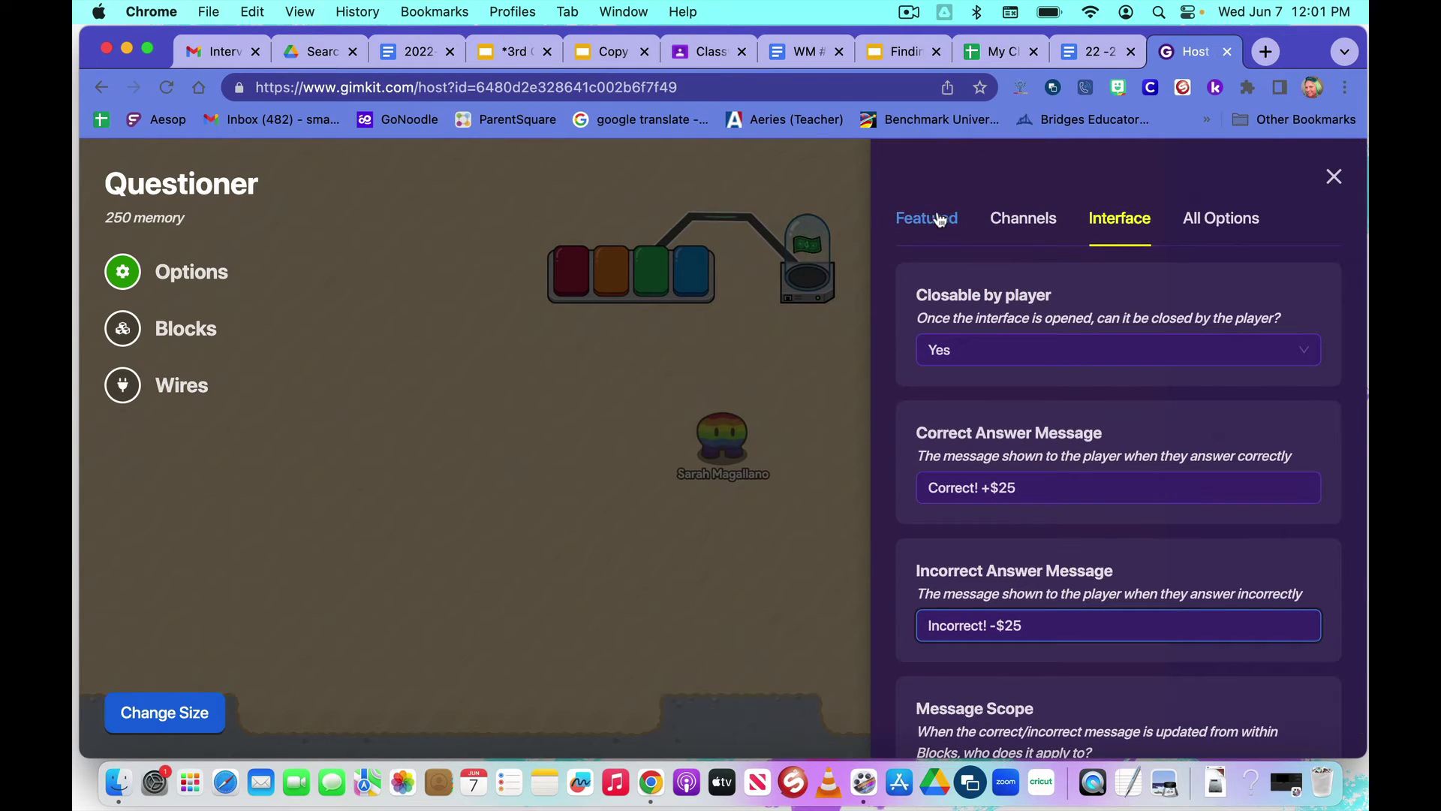
# Step: Go to the Questioner's Kit Link setting, open the Gimkit dashboard in a new browser tab and search the kits for "division"
pyautogui.click(938, 224)
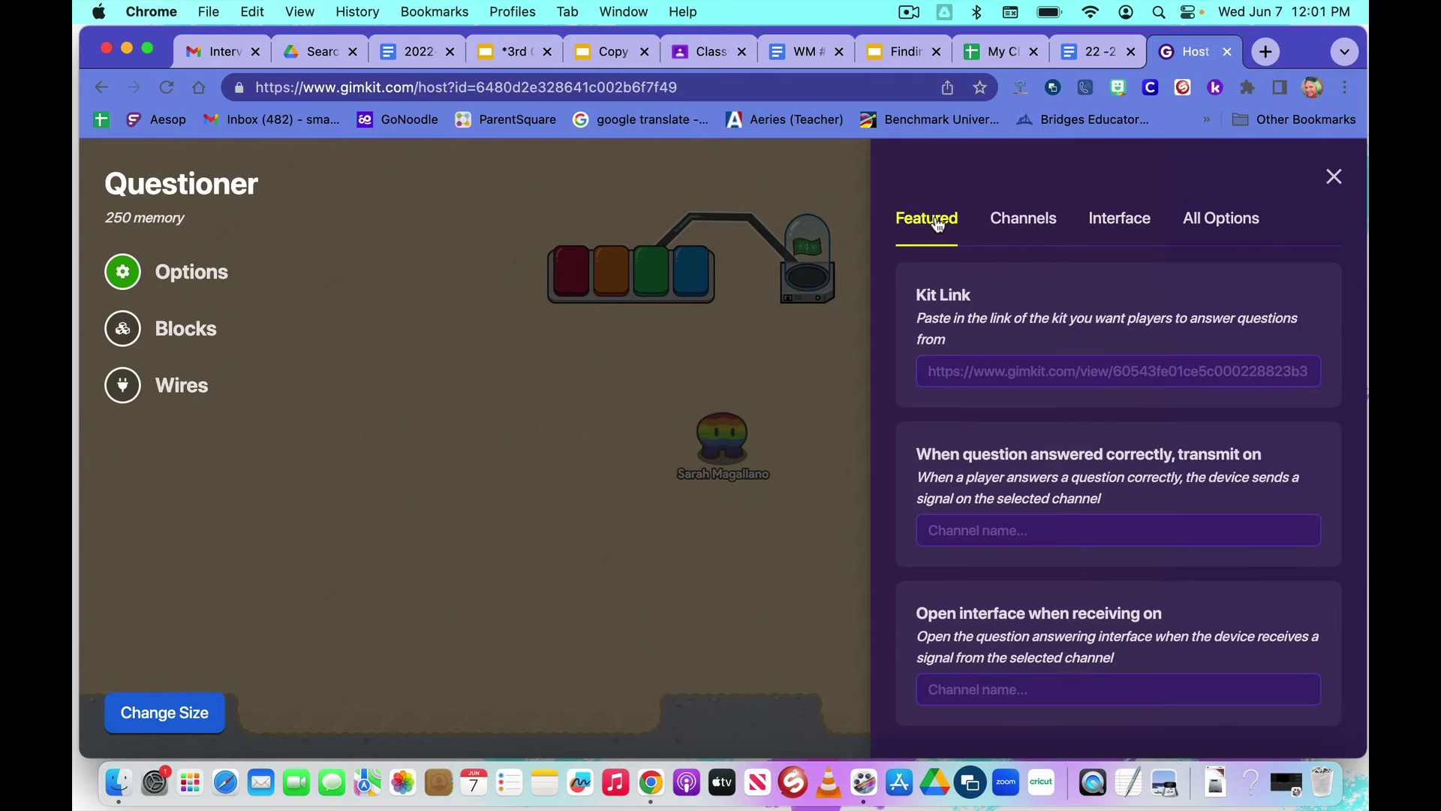
pyautogui.click(949, 370)
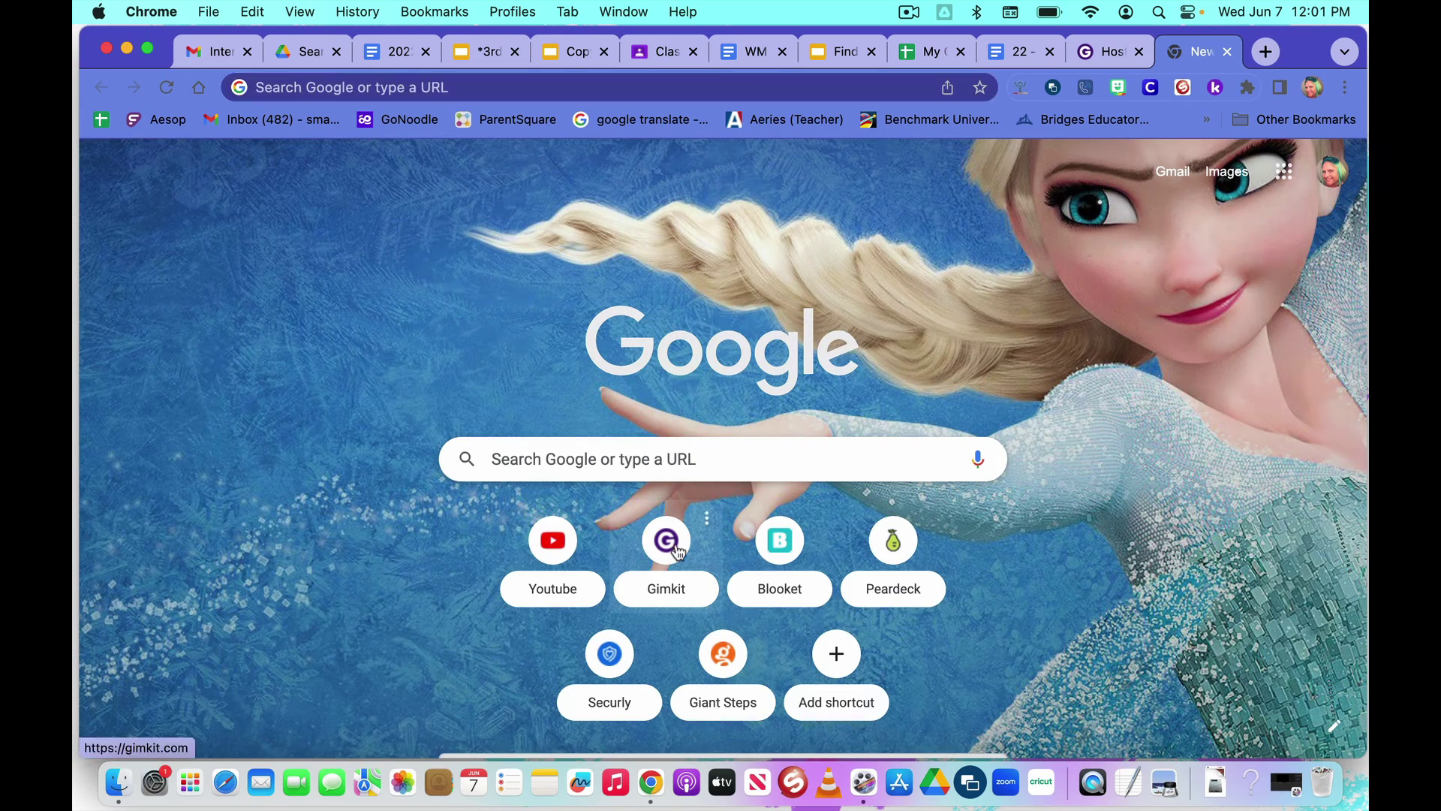
pyautogui.click(678, 552)
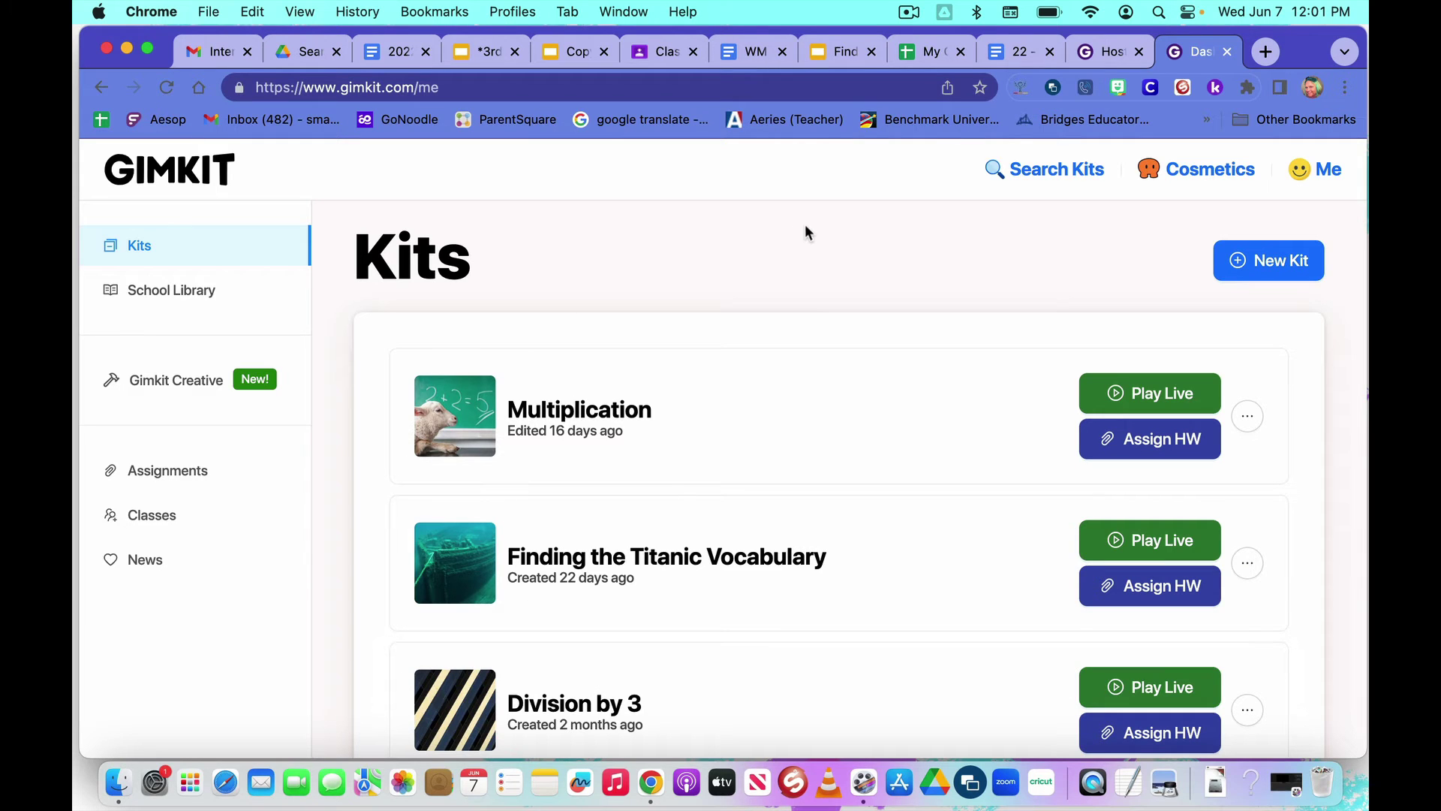
pyautogui.click(1049, 174)
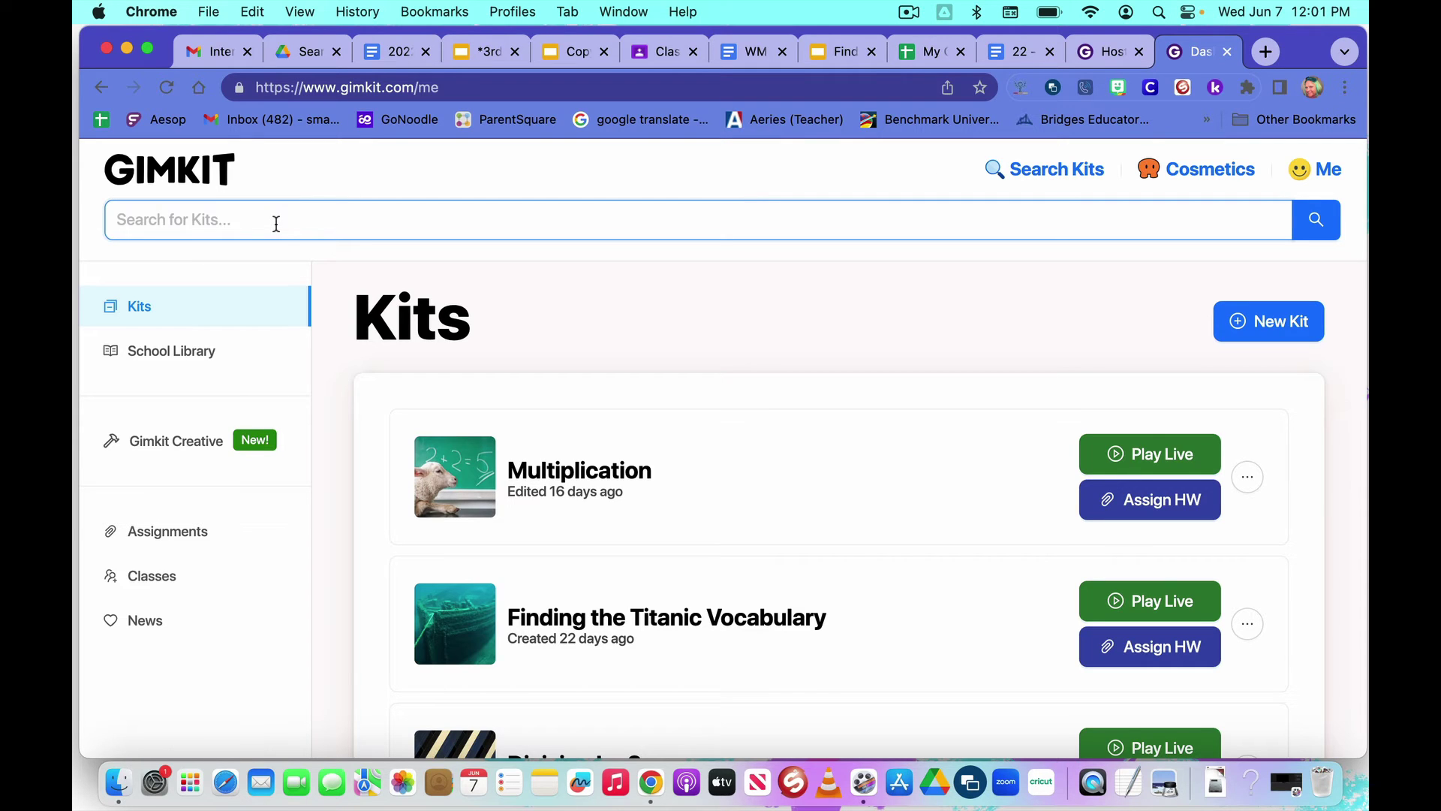
pyautogui.write('division')
pyautogui.press('Return')
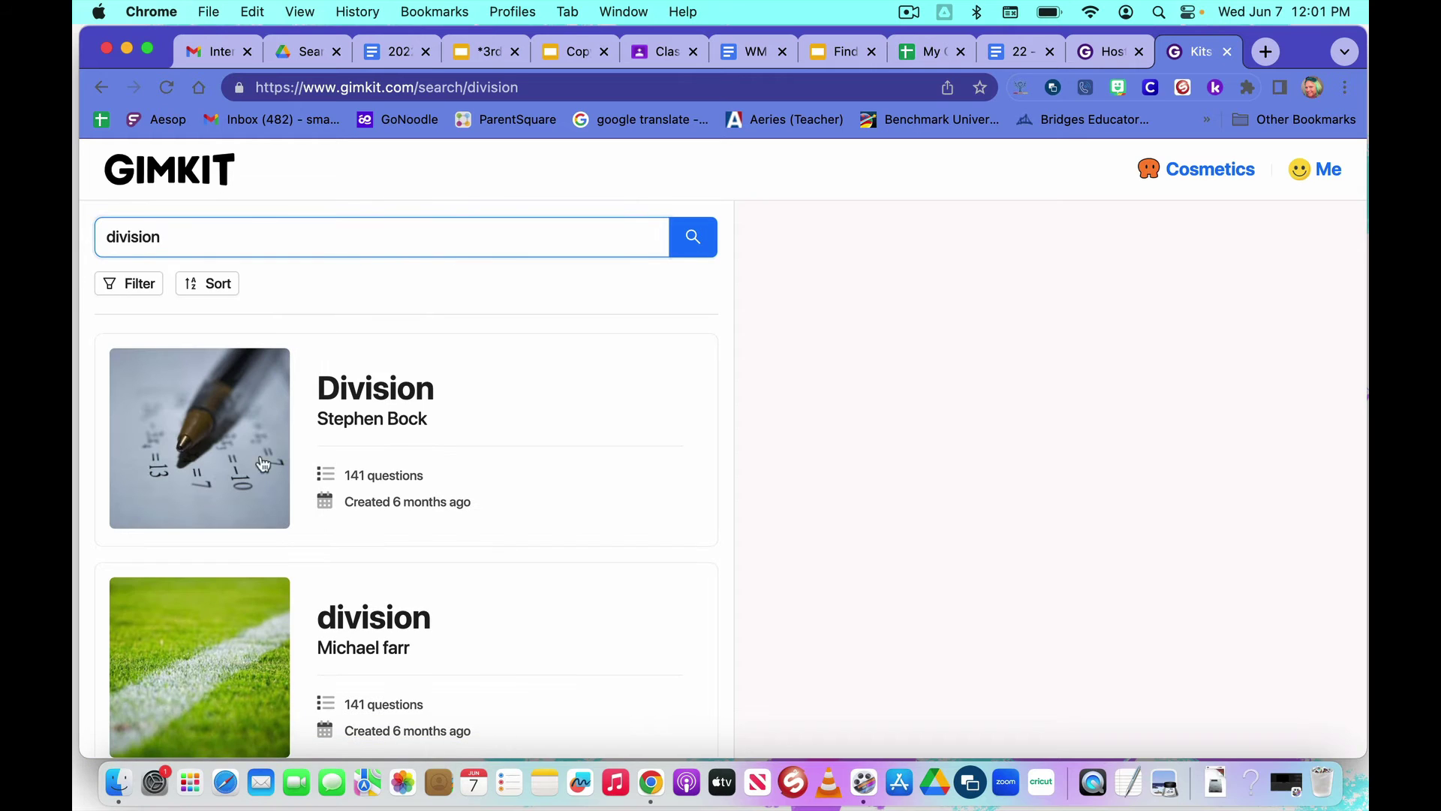
# Step: Preview the questions and answers of the first Division kit in the search results
pyautogui.moveTo(291, 511)
pyautogui.scroll(-2, 829, 428)
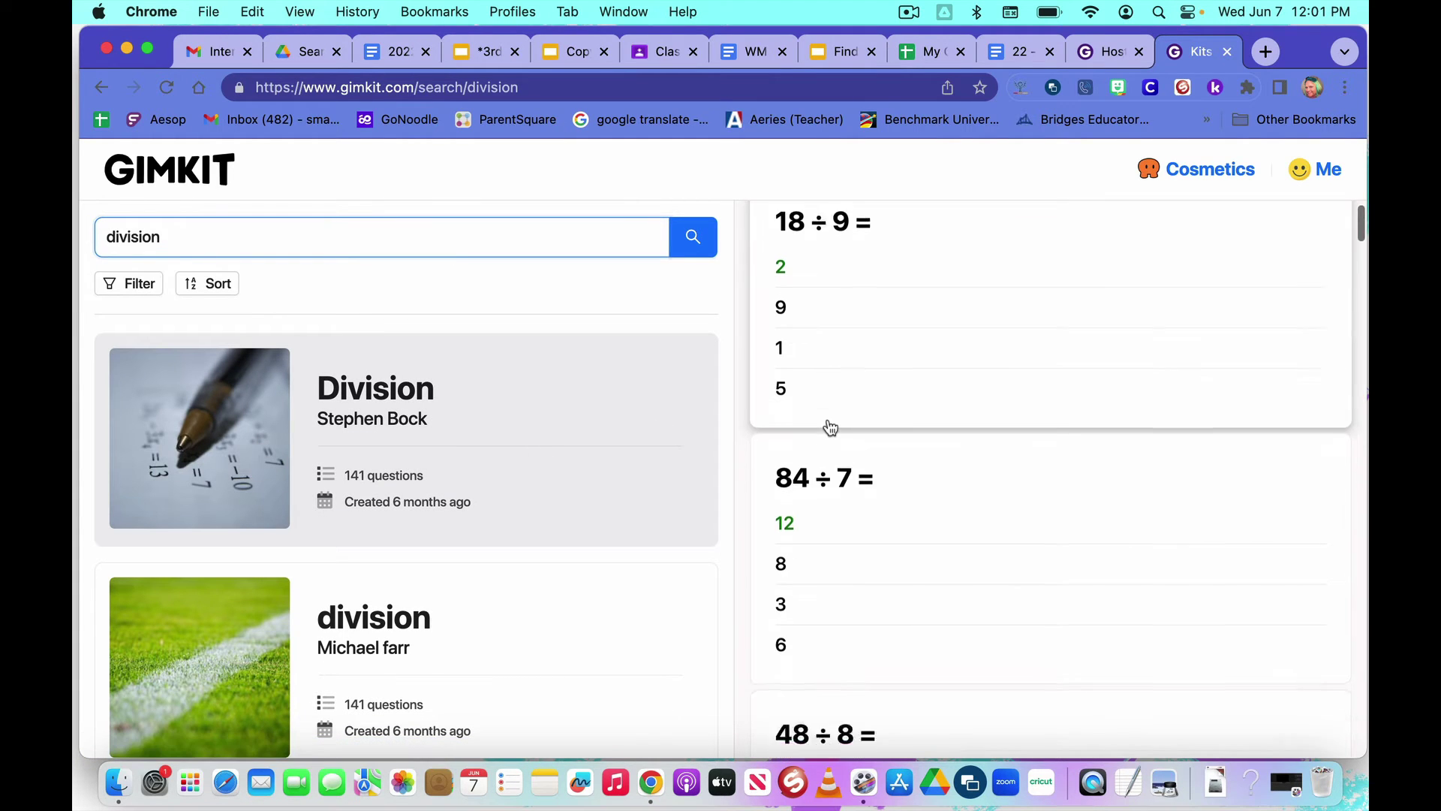
pyautogui.scroll(-10, 830, 428)
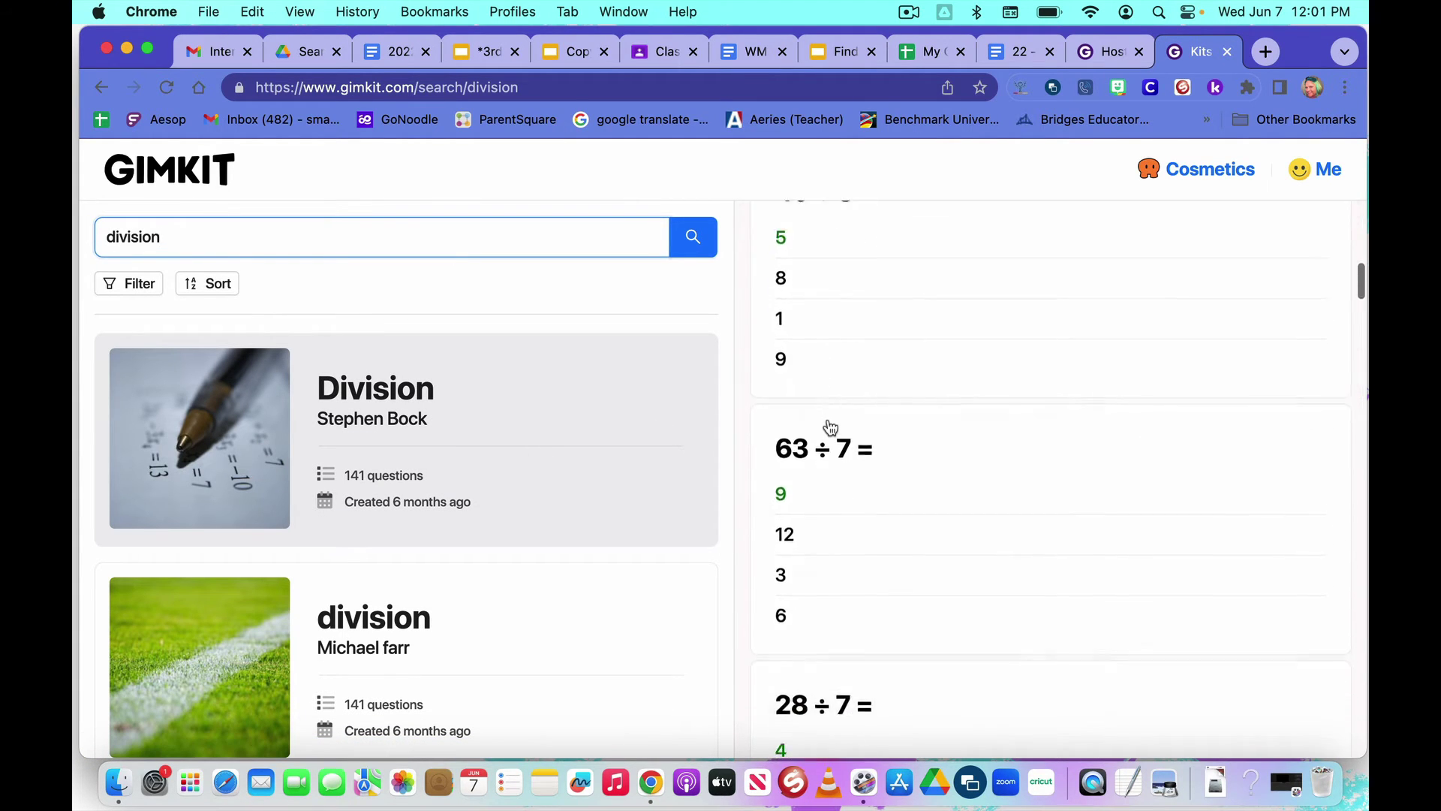
pyautogui.scroll(-15, 830, 428)
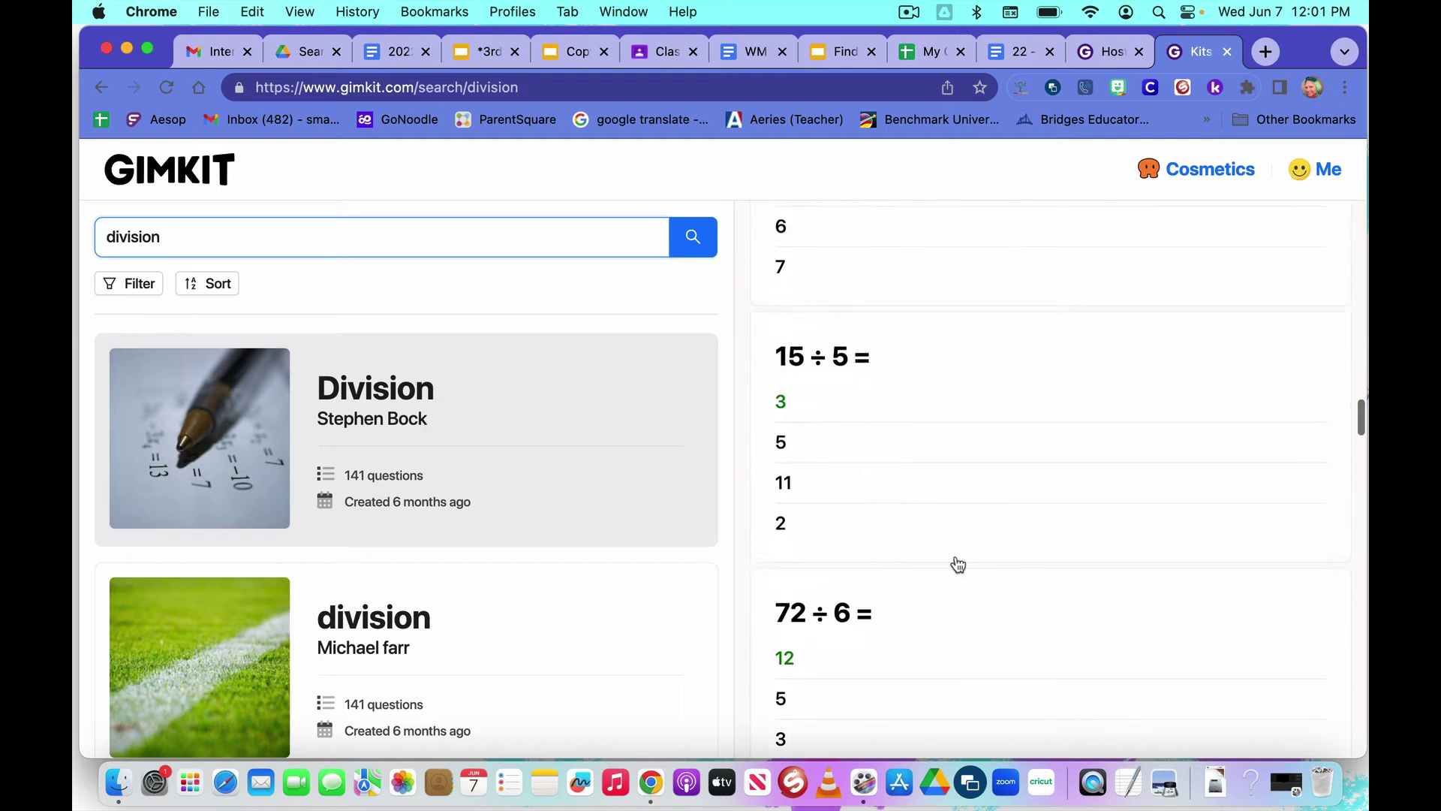
pyautogui.scroll(-15, 959, 564)
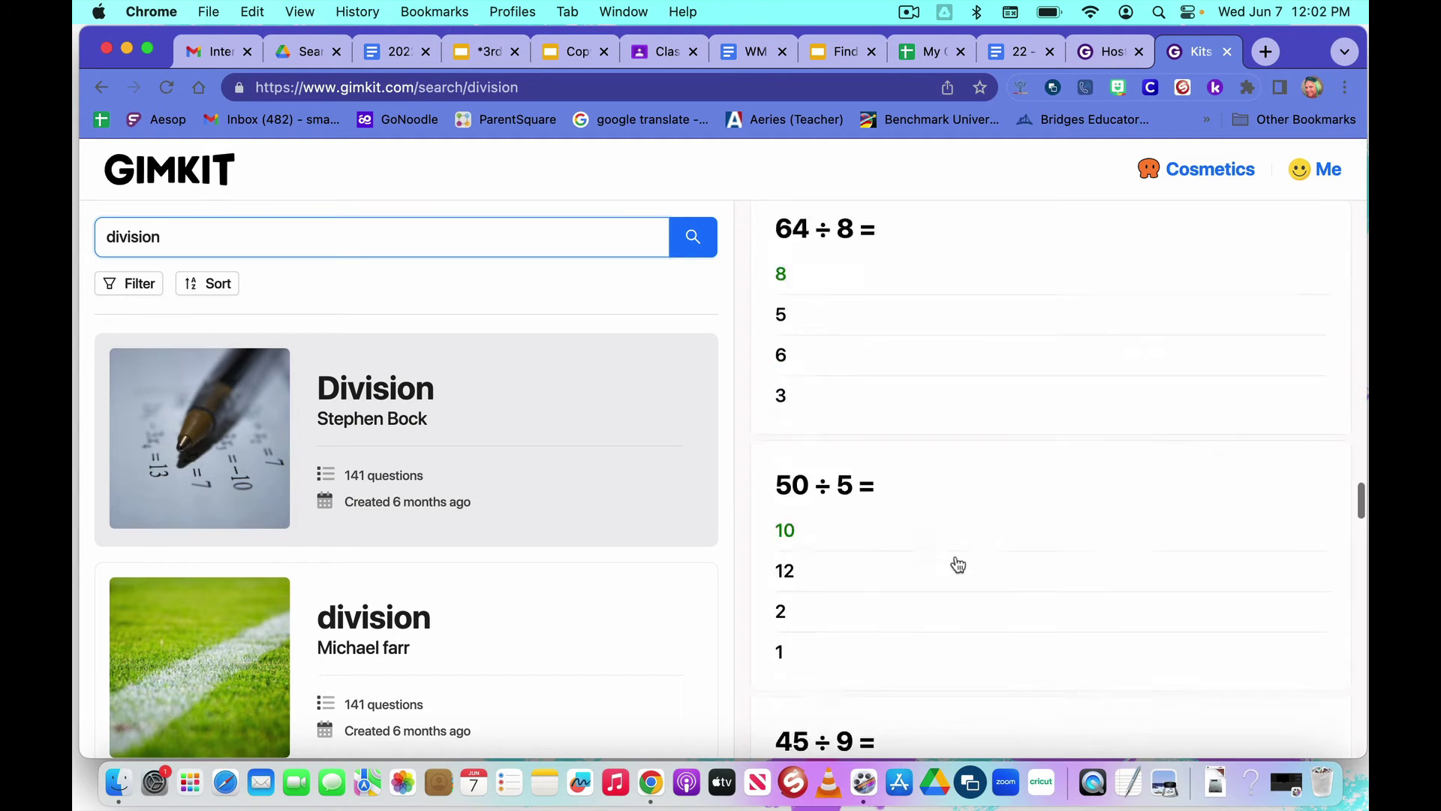
pyautogui.scroll(20, 958, 565)
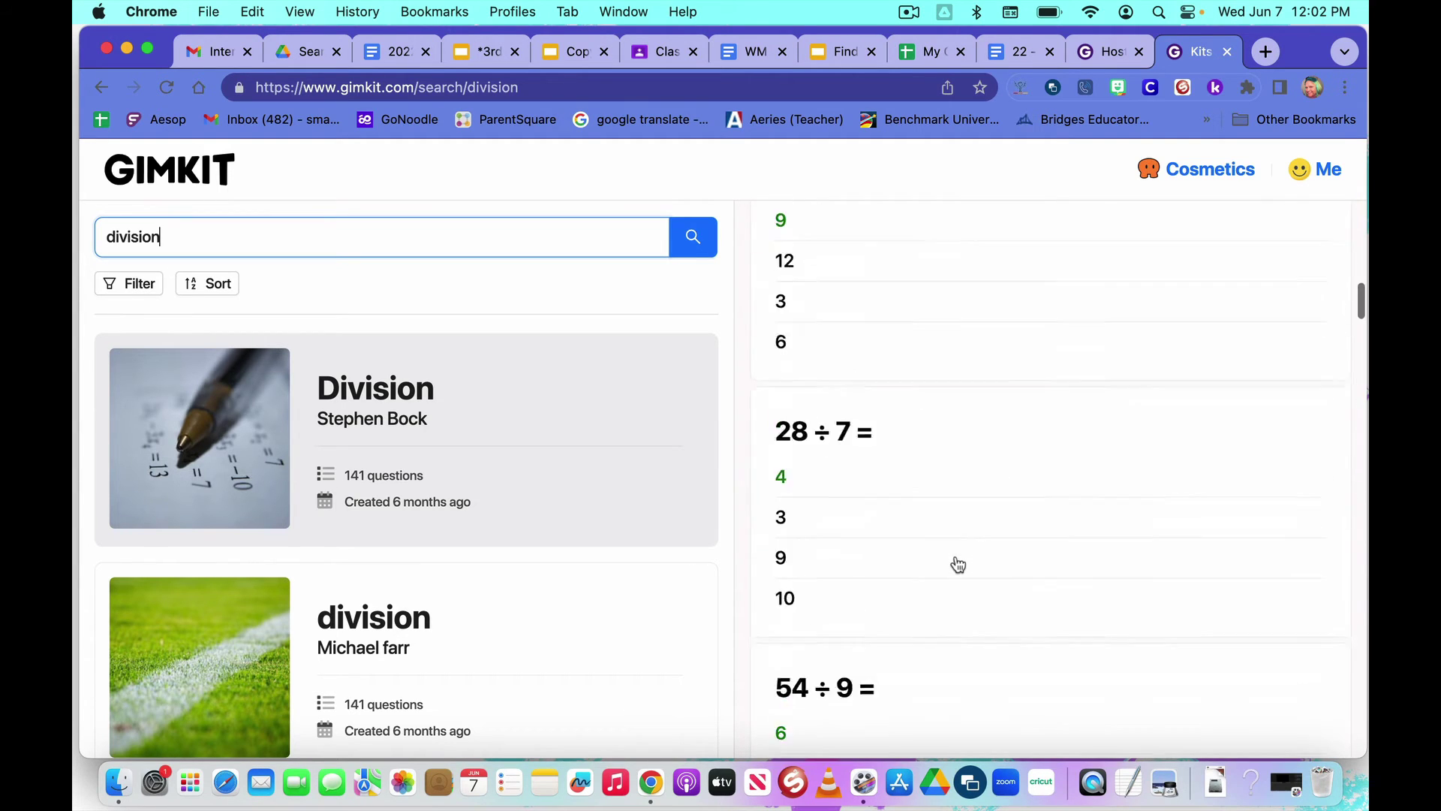
# Step: Open the first Division kit's page and copy its share link
pyautogui.click(239, 434)
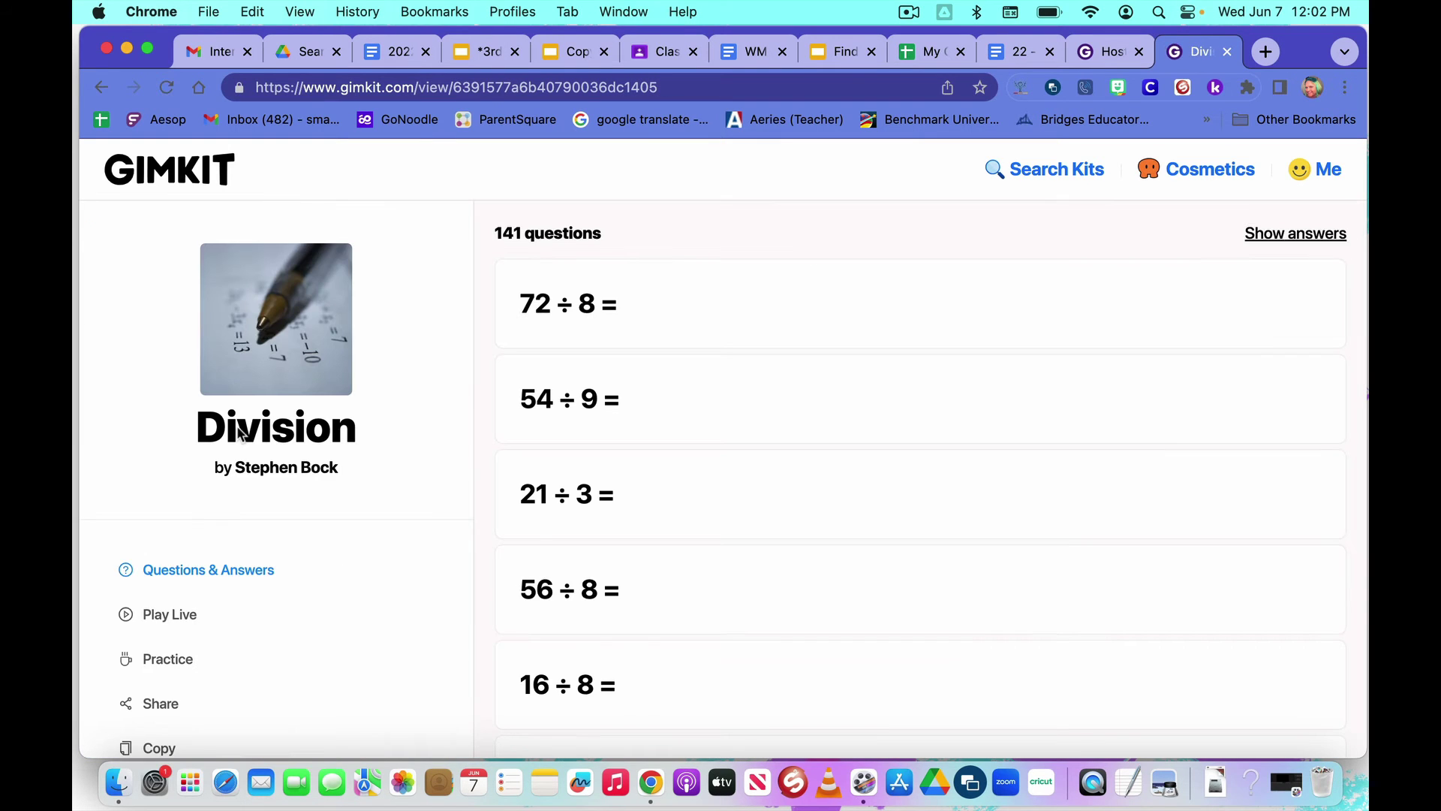
pyautogui.scroll(-3, 328, 563)
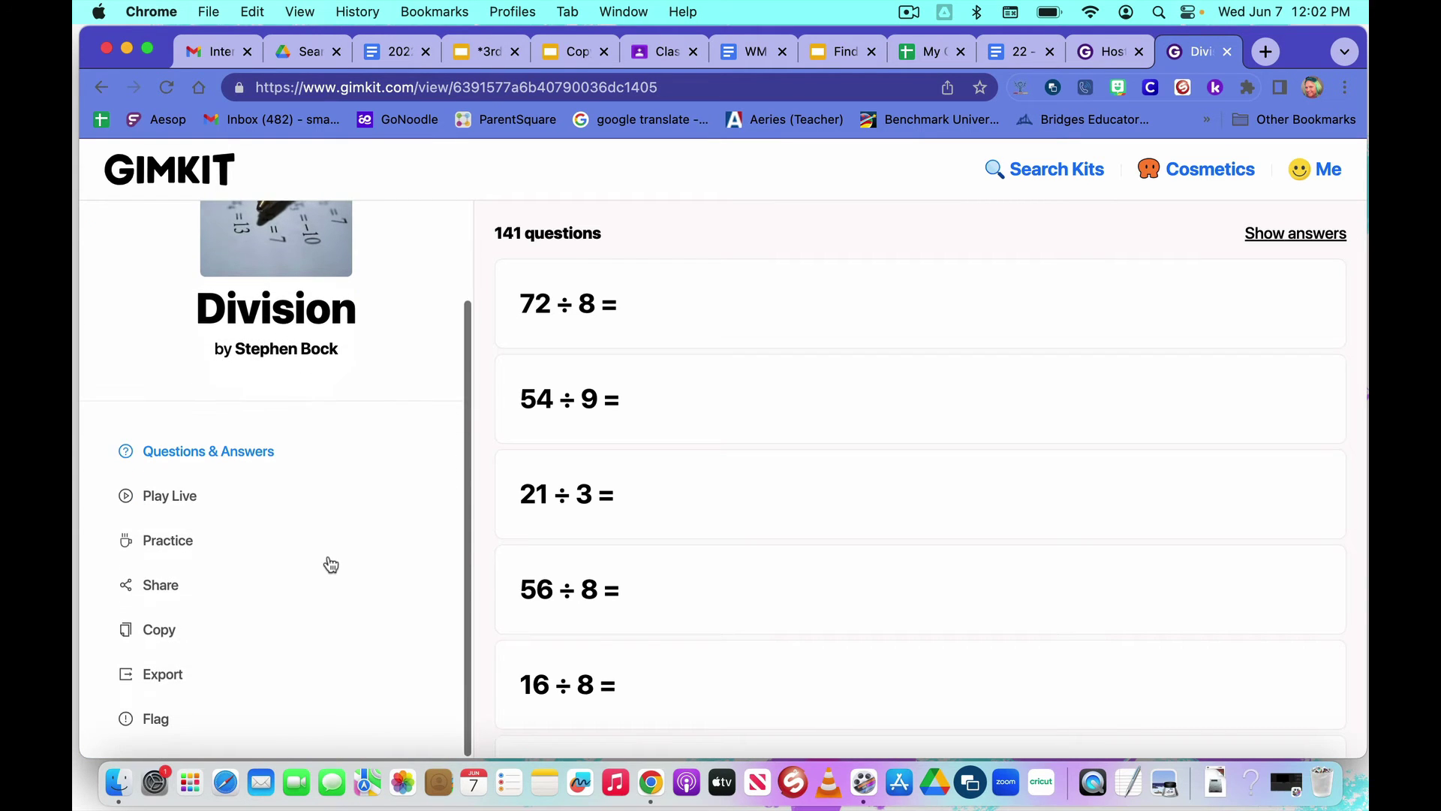
pyautogui.click(150, 592)
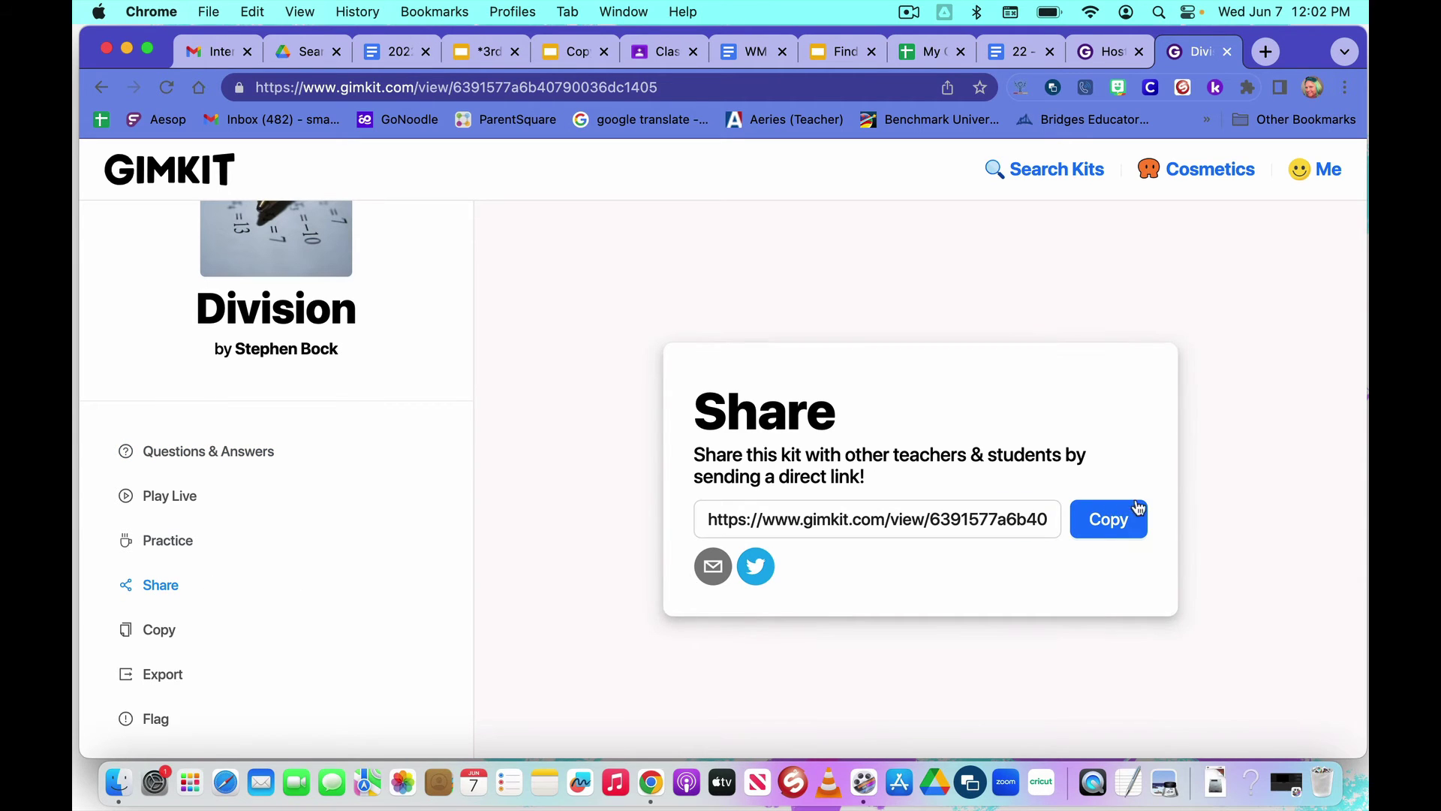
pyautogui.click(1121, 526)
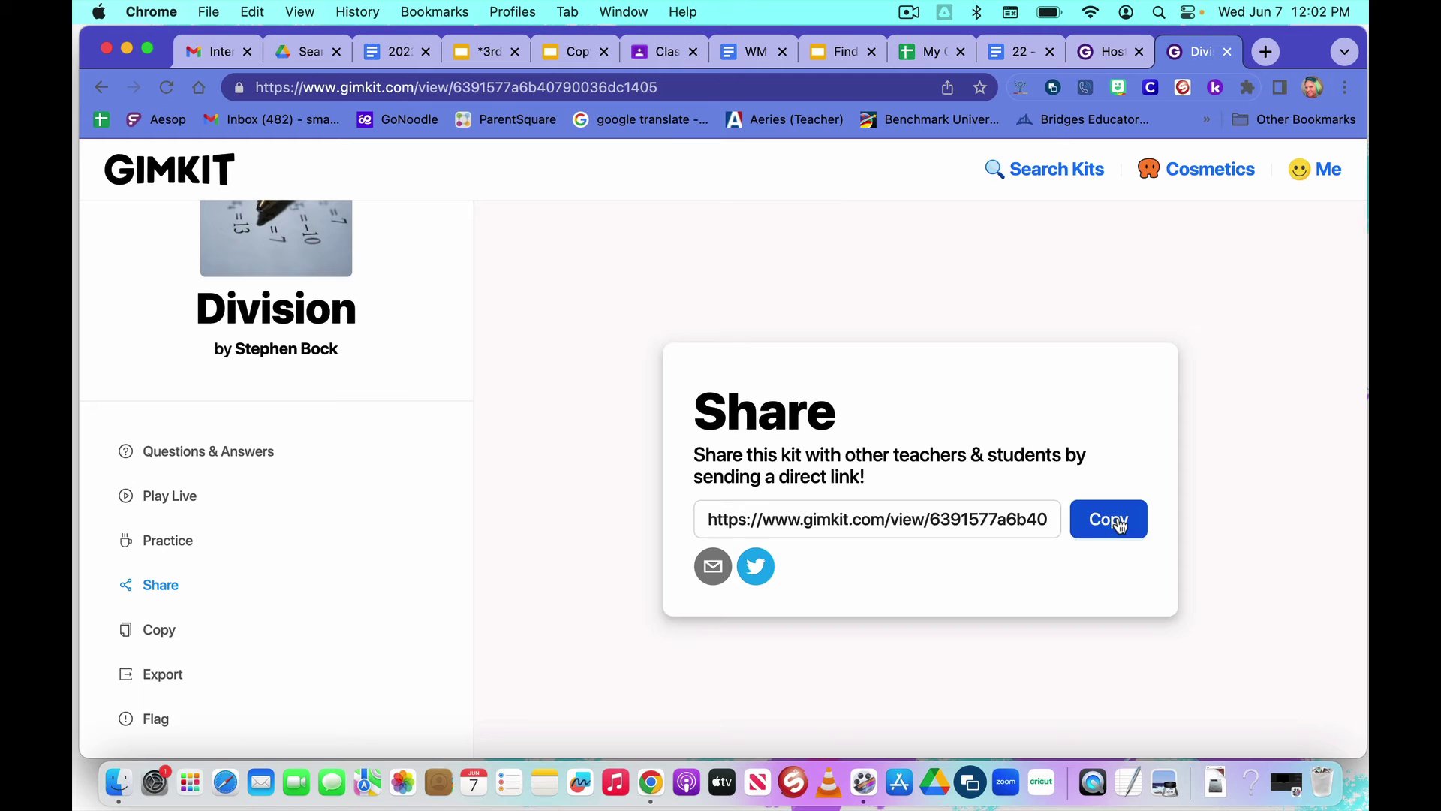
# Step: Return to the map editor, paste the copied link as the Questioner's Kit Link and close the device settings
pyautogui.click(1113, 54)
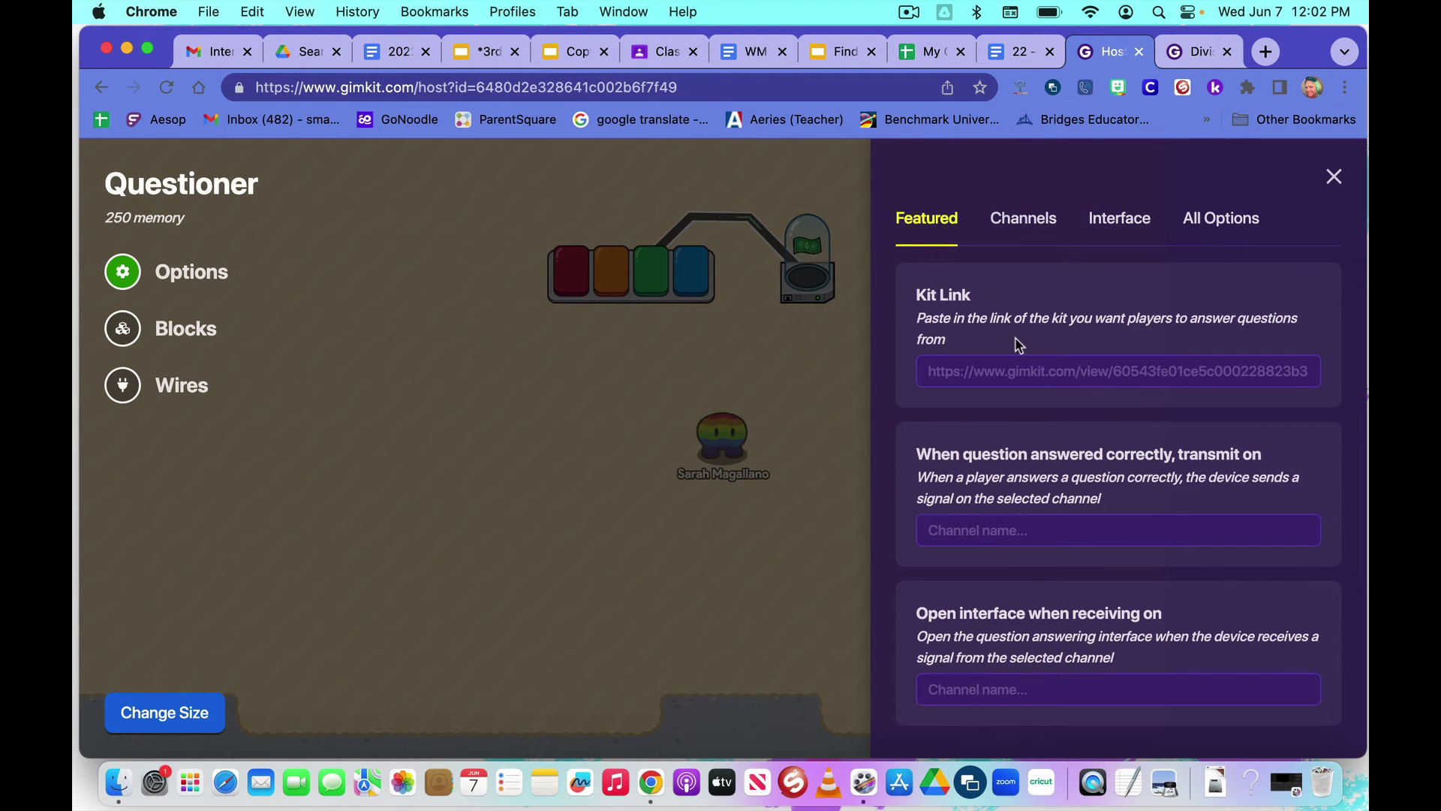
pyautogui.click(995, 370)
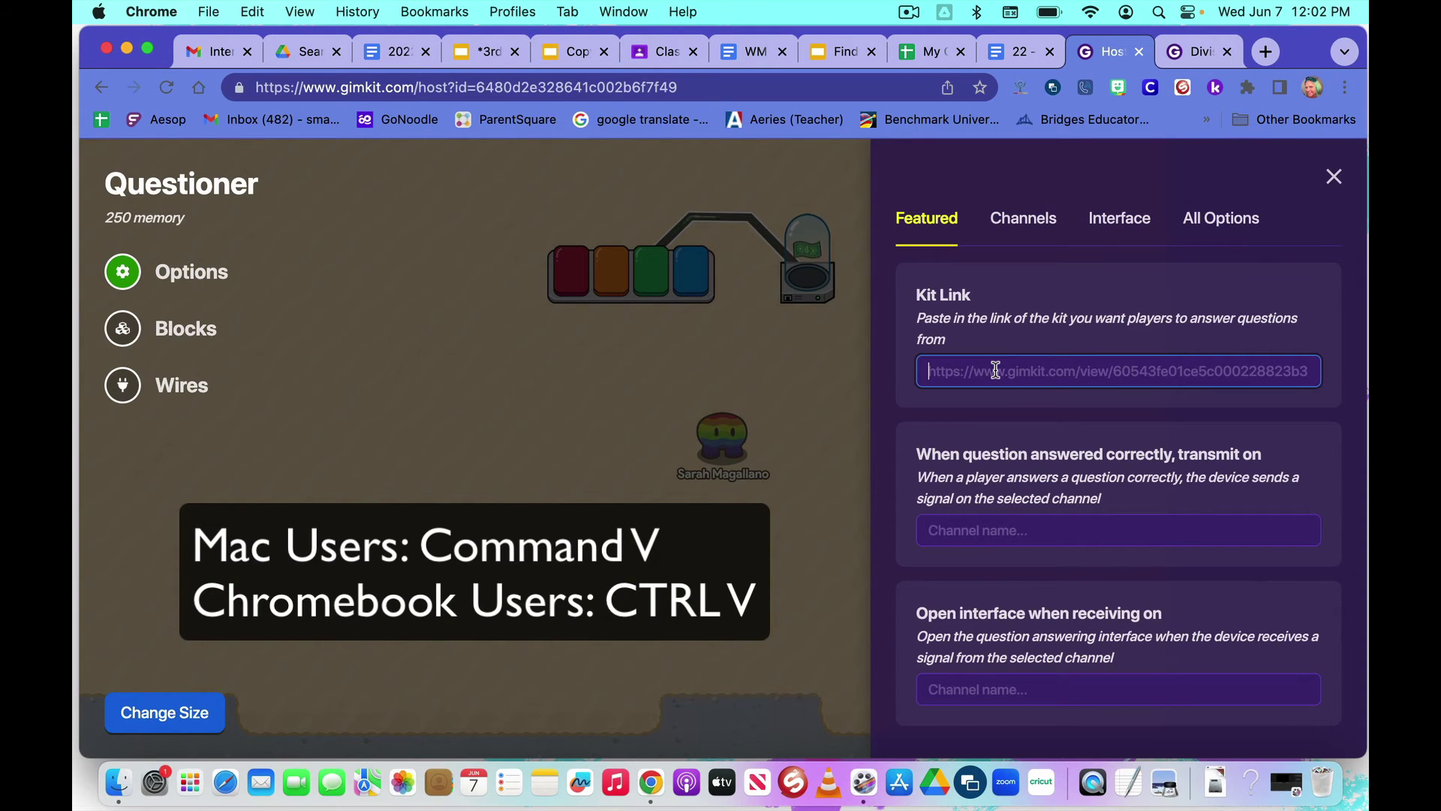
pyautogui.press('super+v')
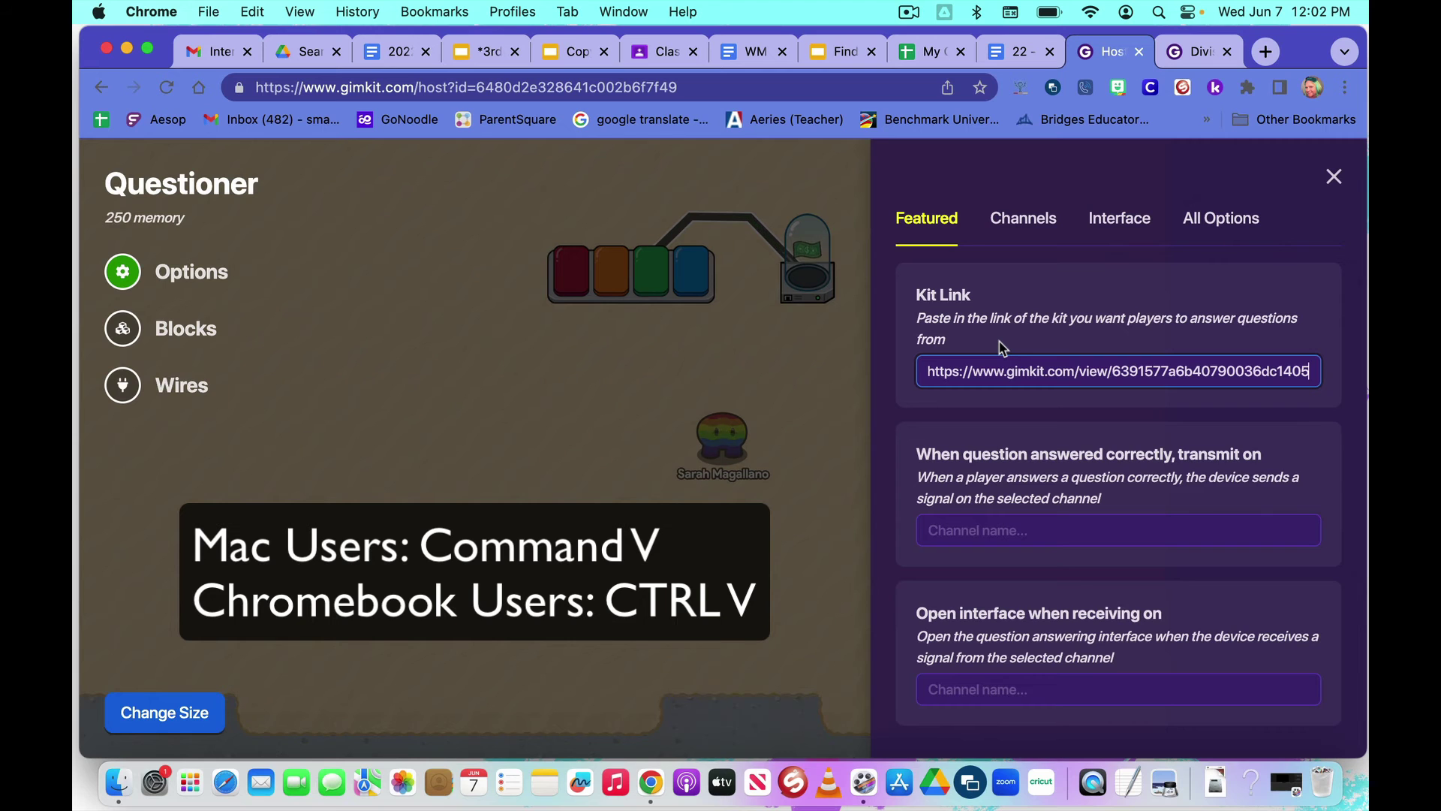
pyautogui.click(1334, 180)
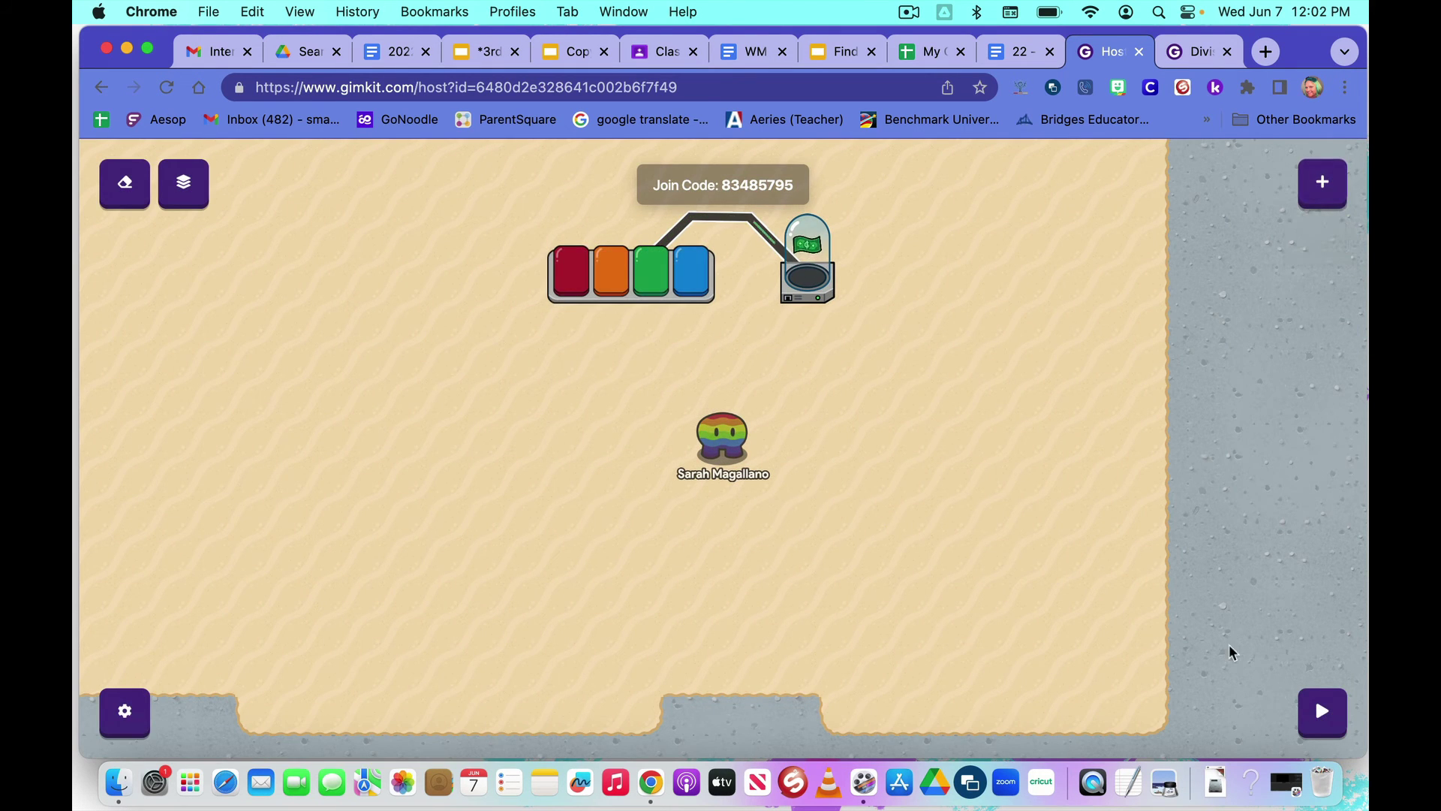
# Step: Start the game and test the Questioner, answering 48 ÷ 12 with 4, 14 ÷ 7 with 2, and 8 ÷ 2 with the wrong answer 10
pyautogui.click(1323, 710)
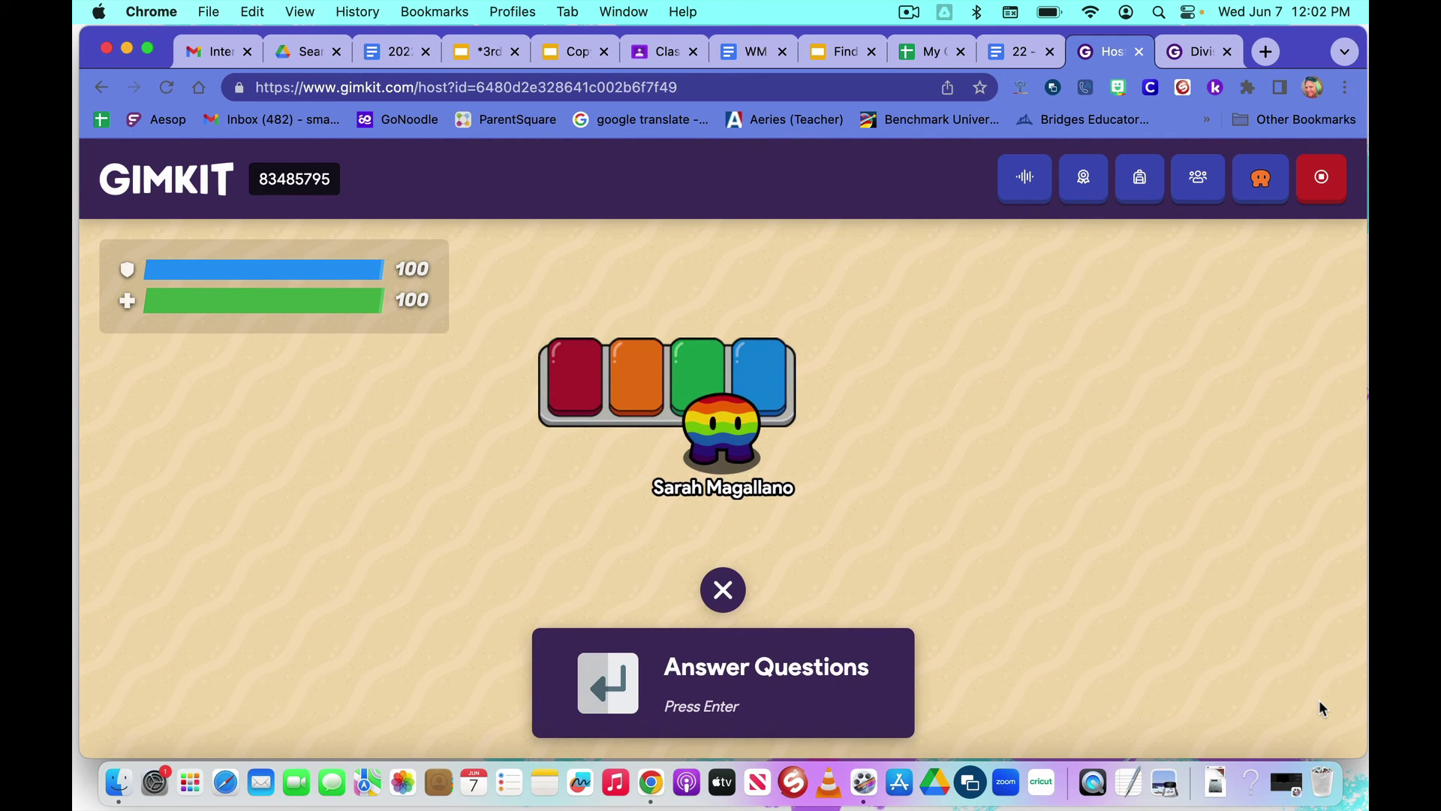
pyautogui.press('Return')
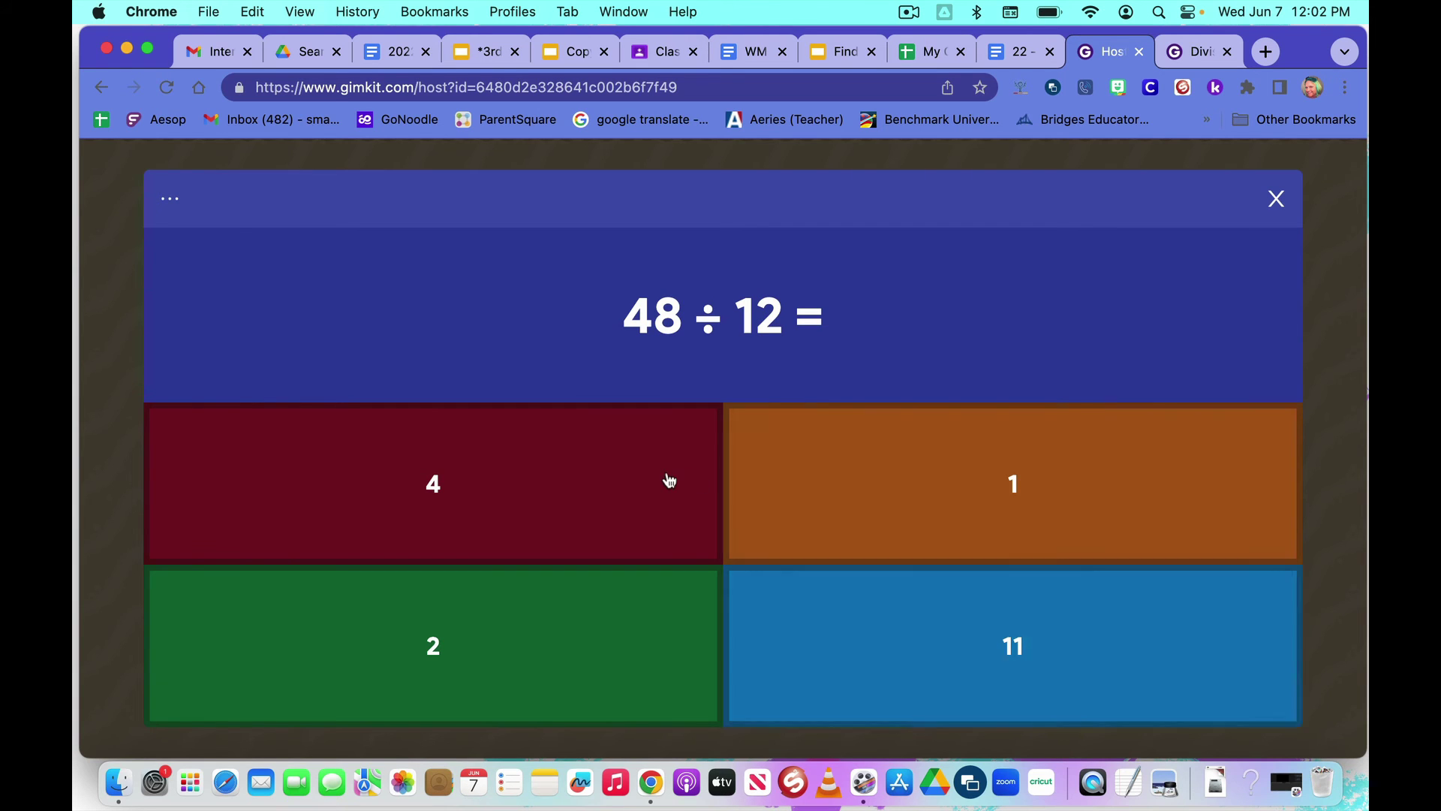
pyautogui.click(478, 483)
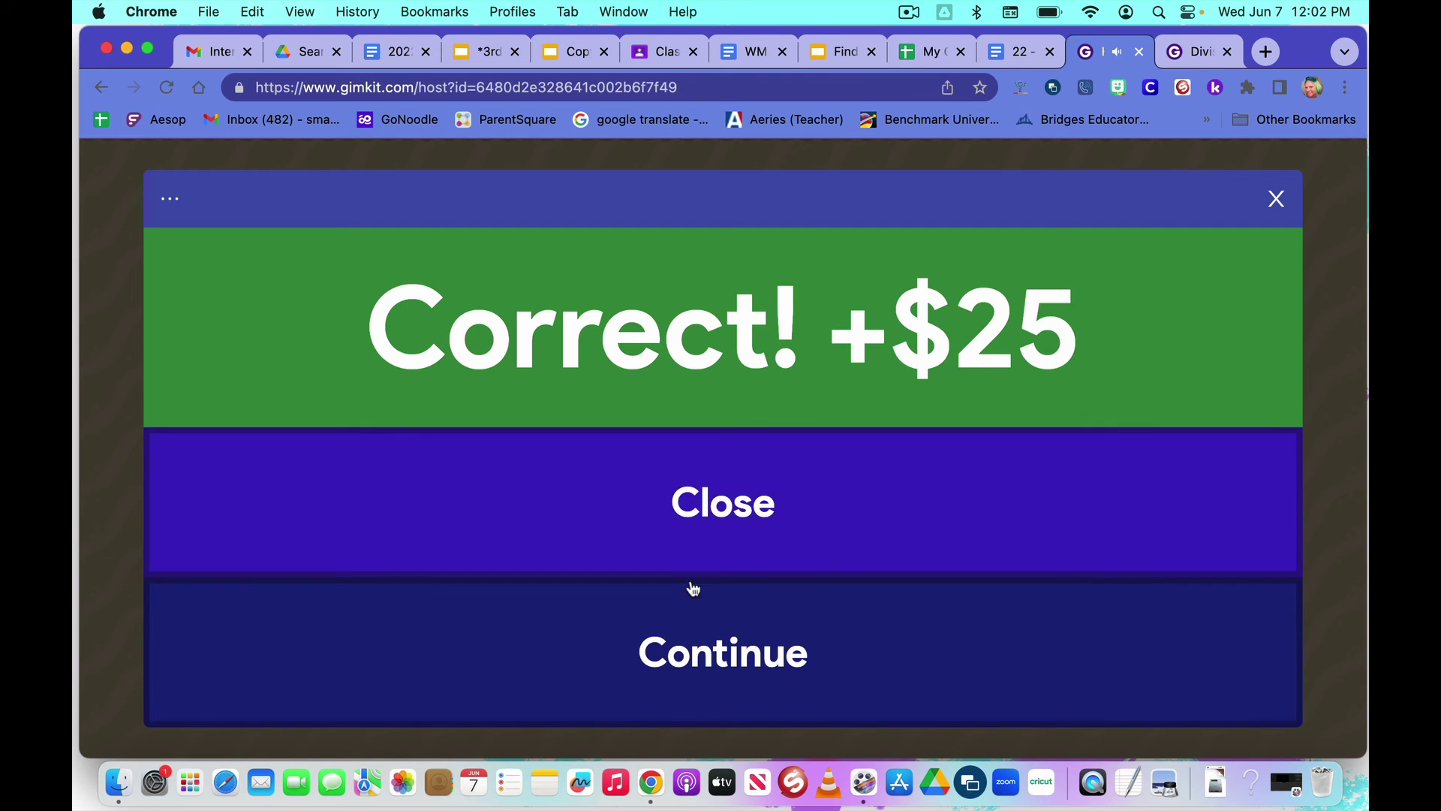
pyautogui.click(692, 660)
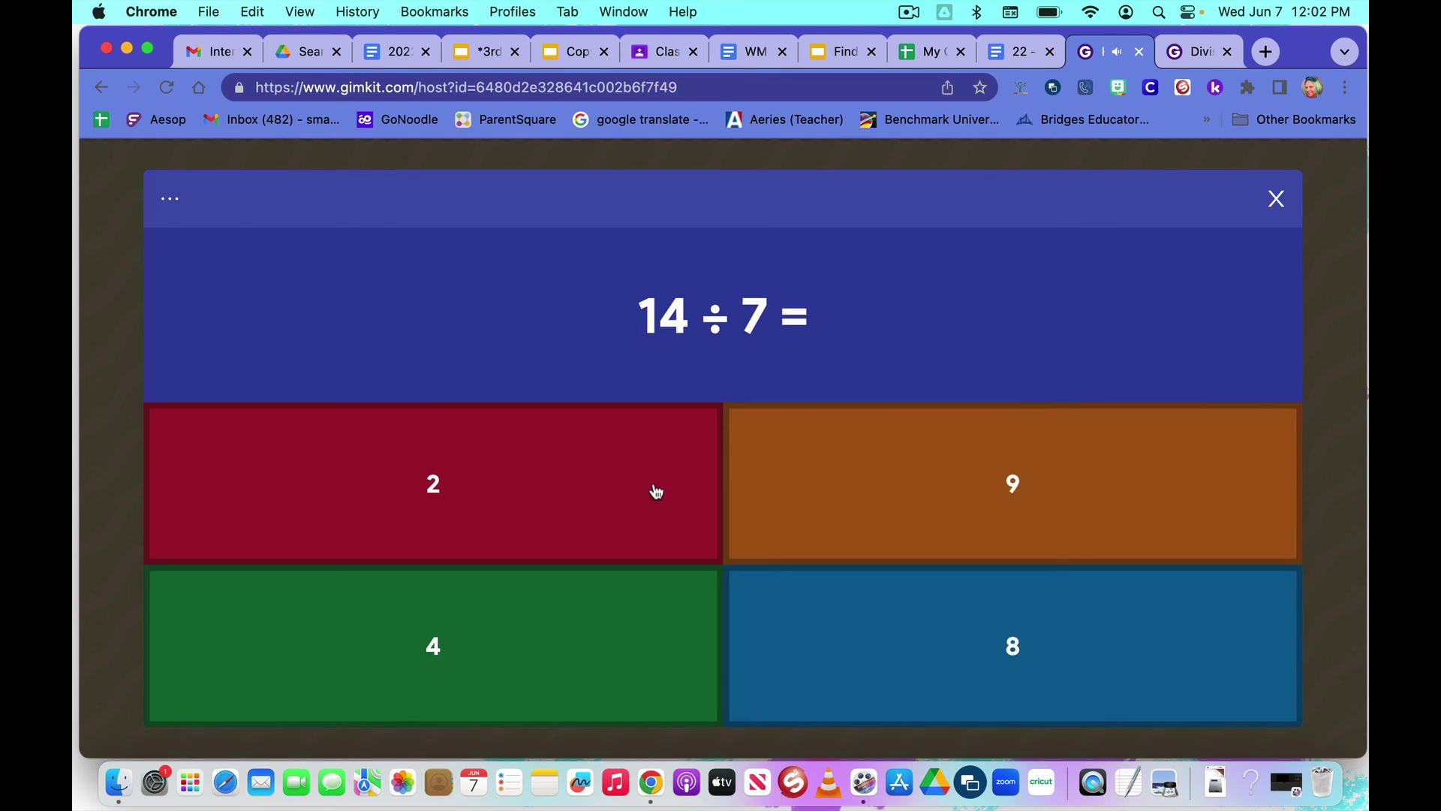
pyautogui.click(502, 487)
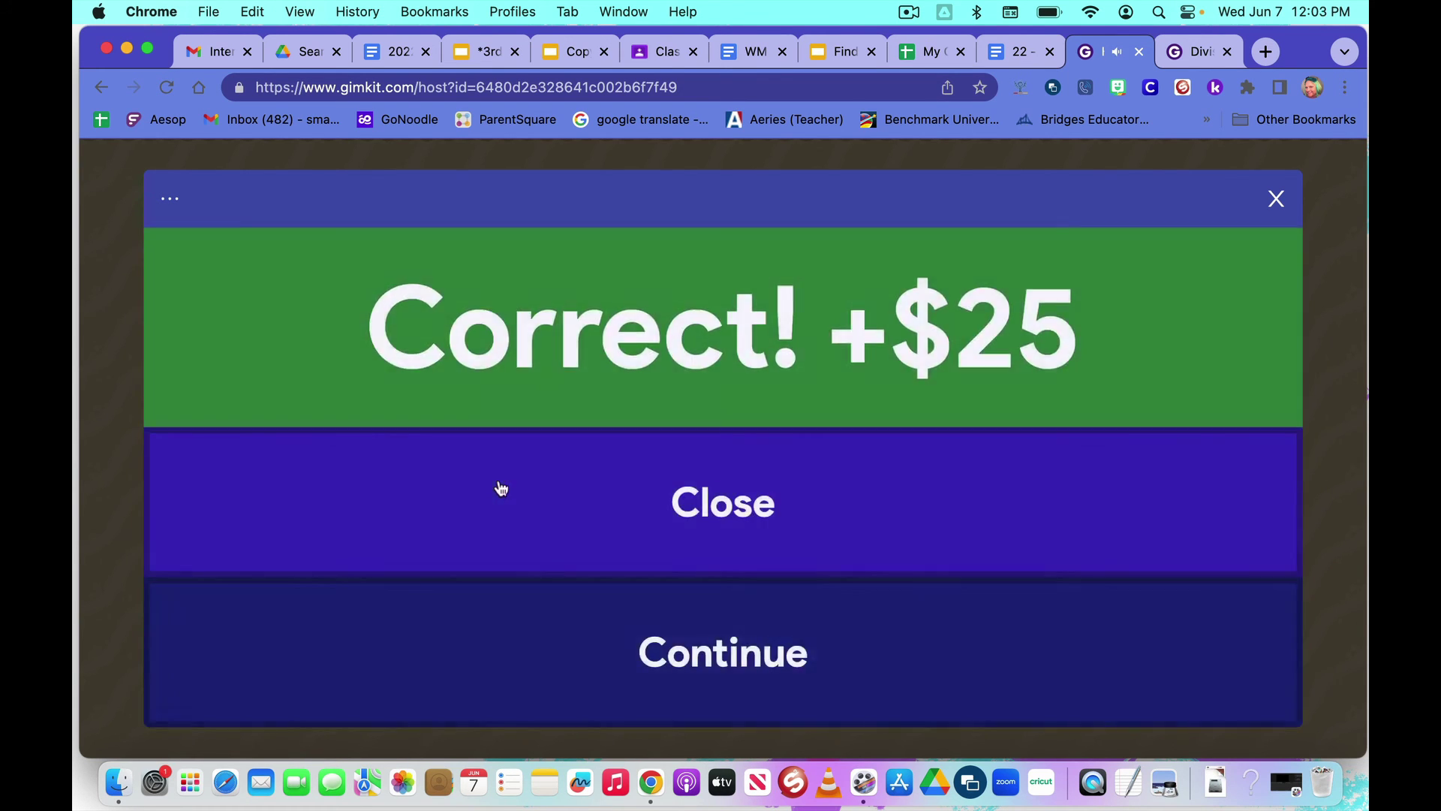
pyautogui.click(642, 668)
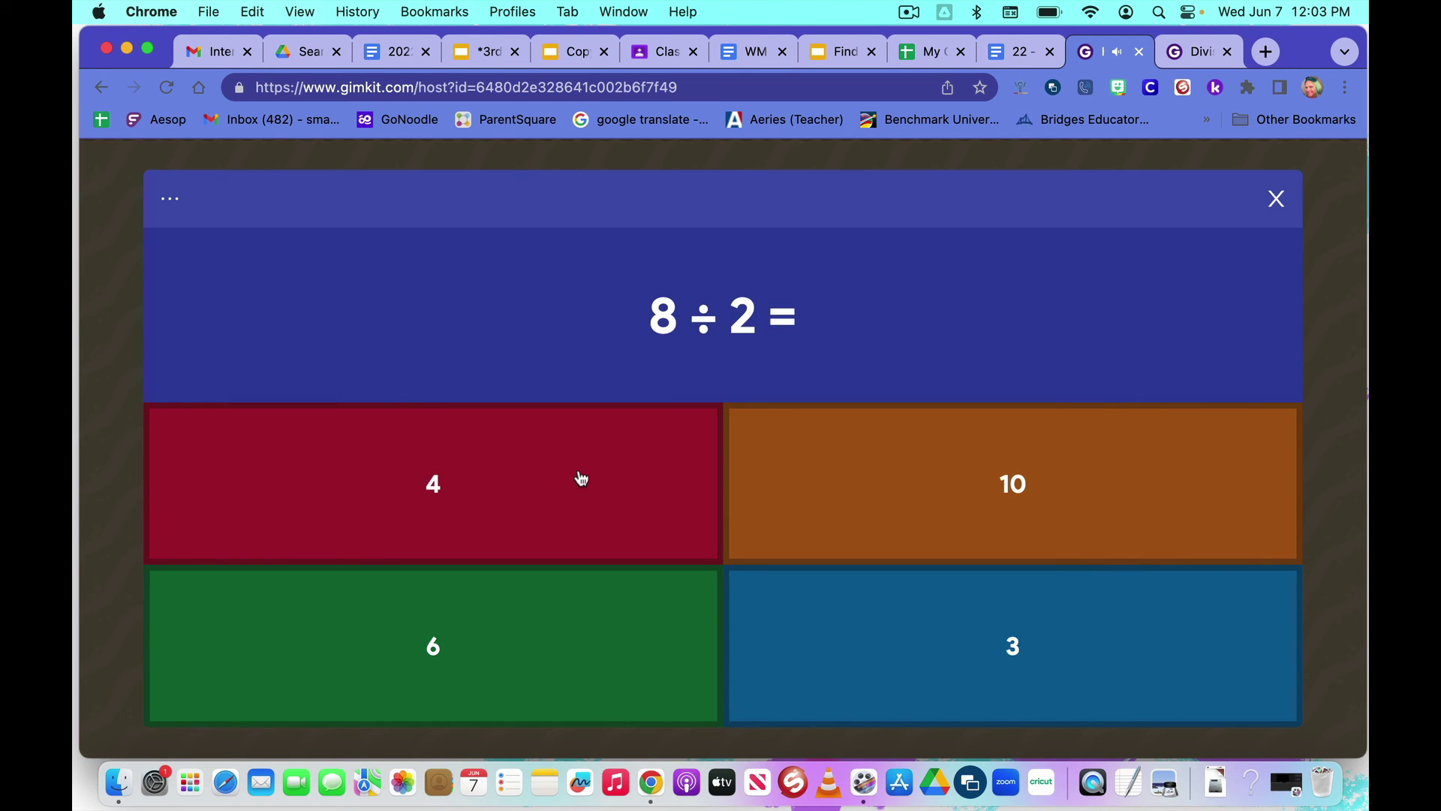
pyautogui.click(846, 482)
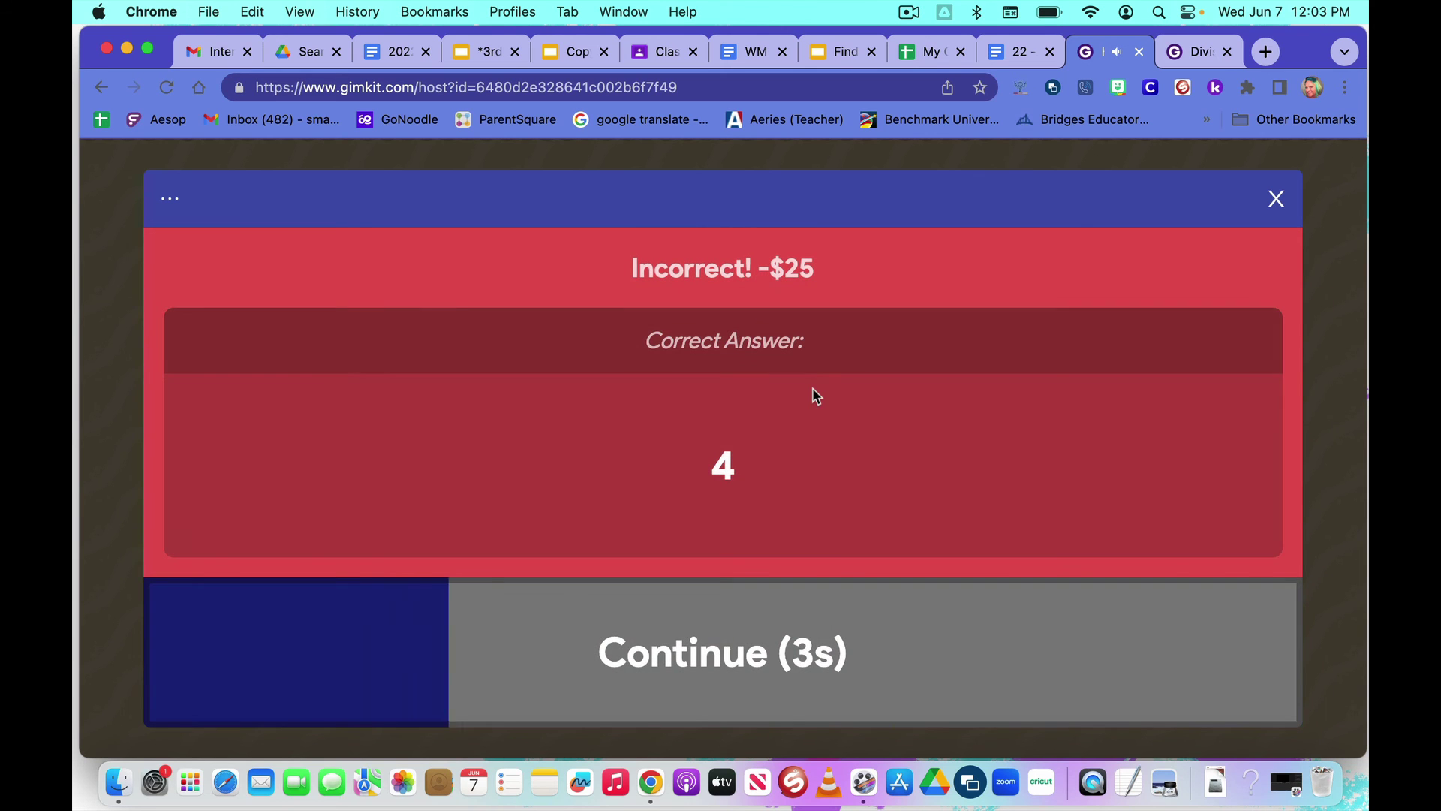
# Step: Leave the question screen and check the cash resource in the player's inventory
pyautogui.click(1278, 201)
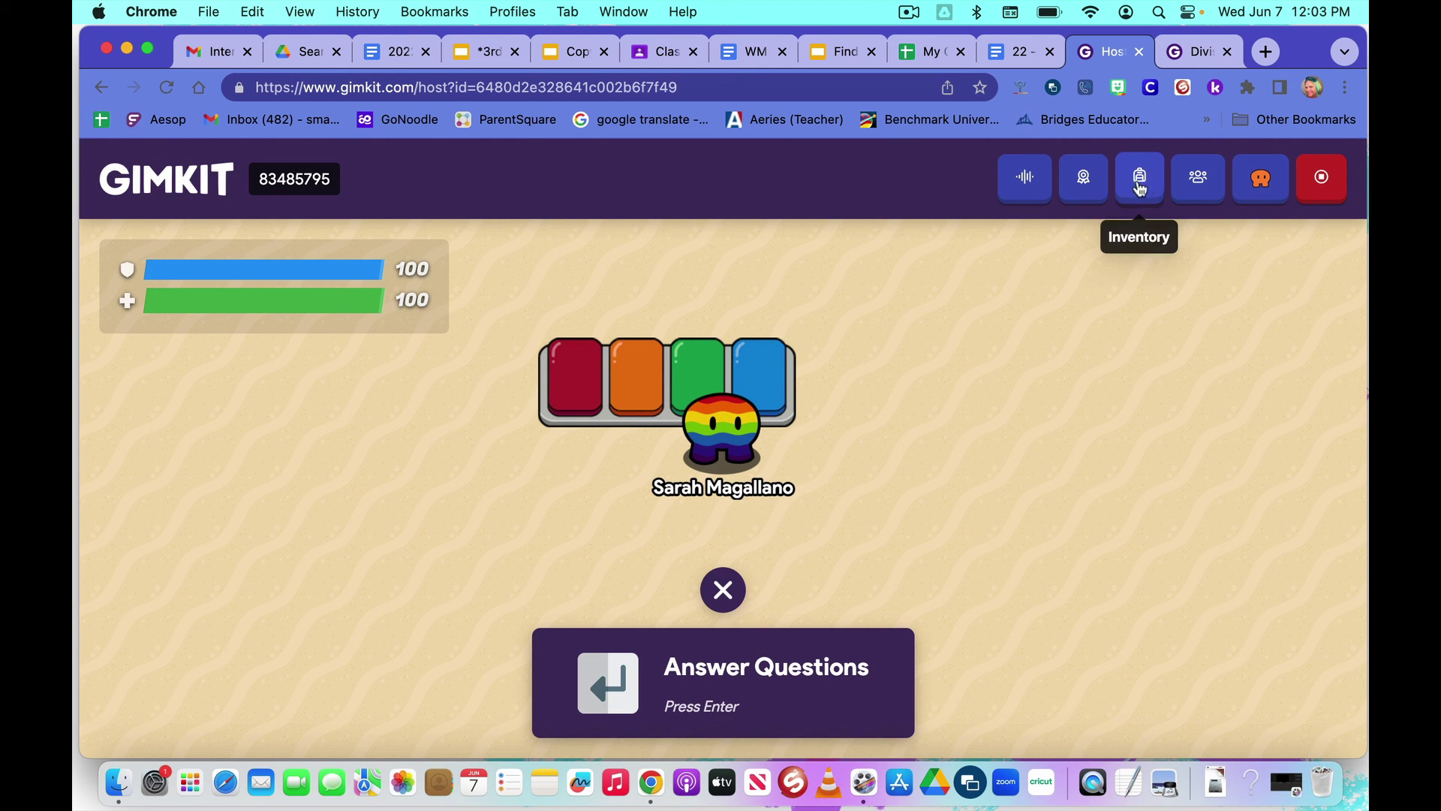
pyautogui.click(1141, 181)
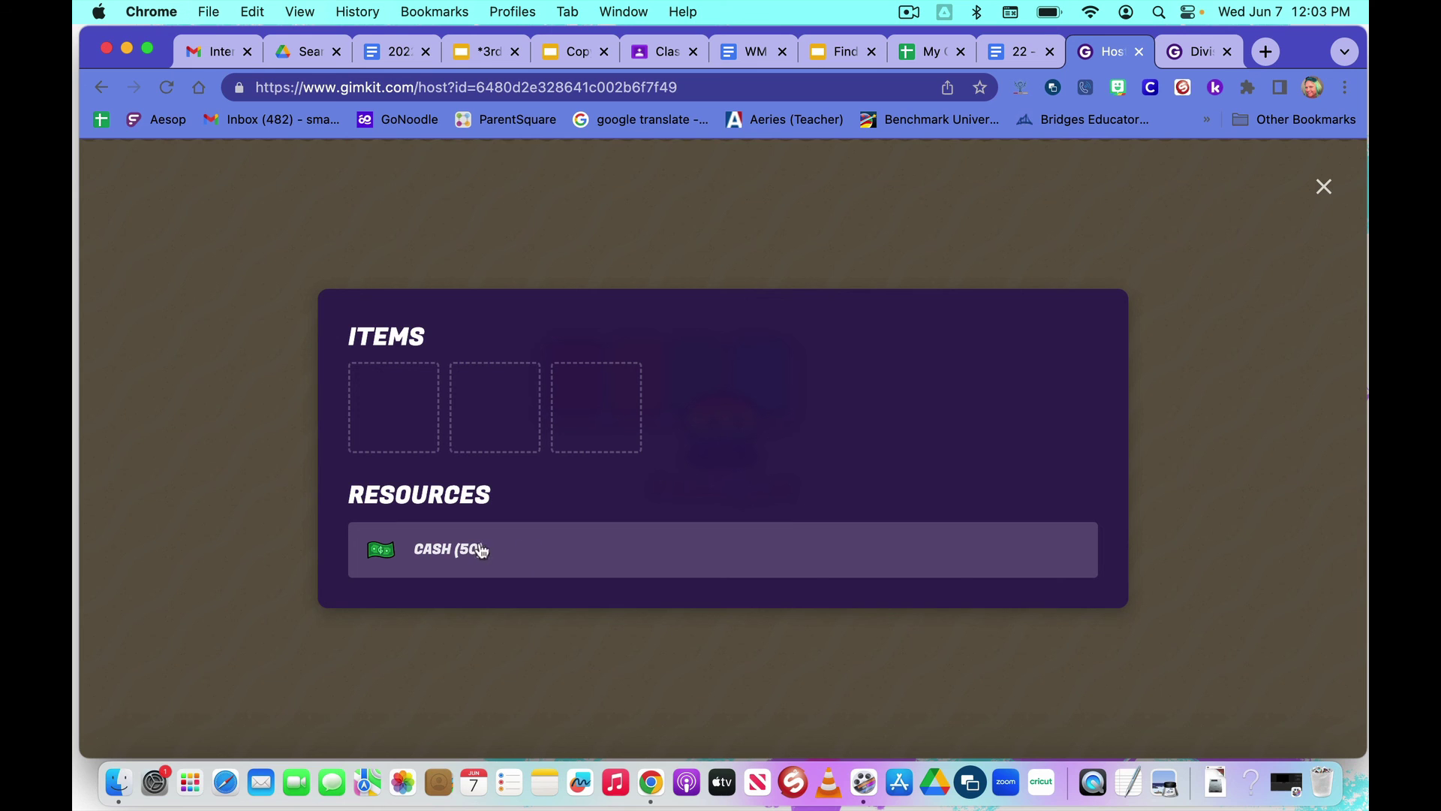
pyautogui.click(1325, 187)
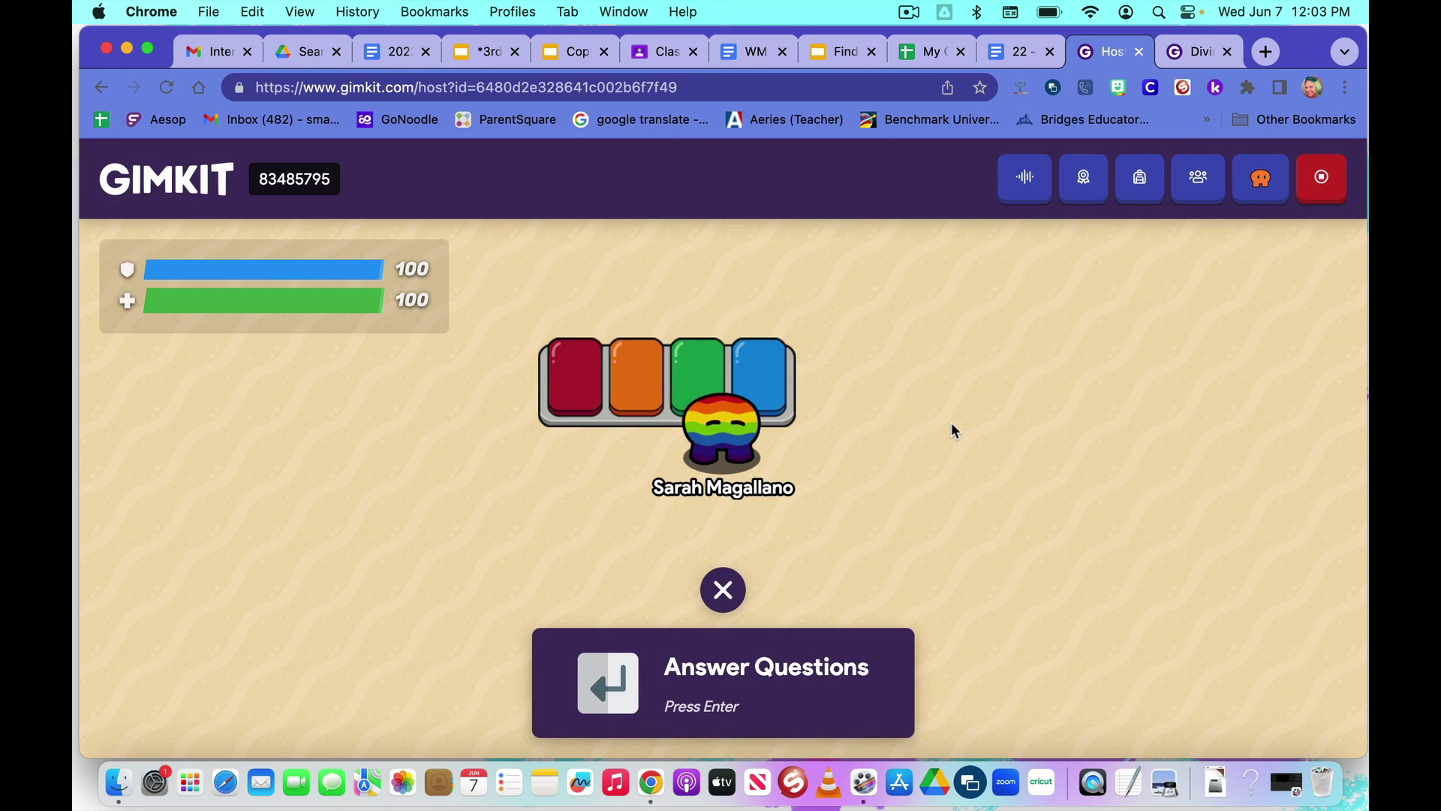